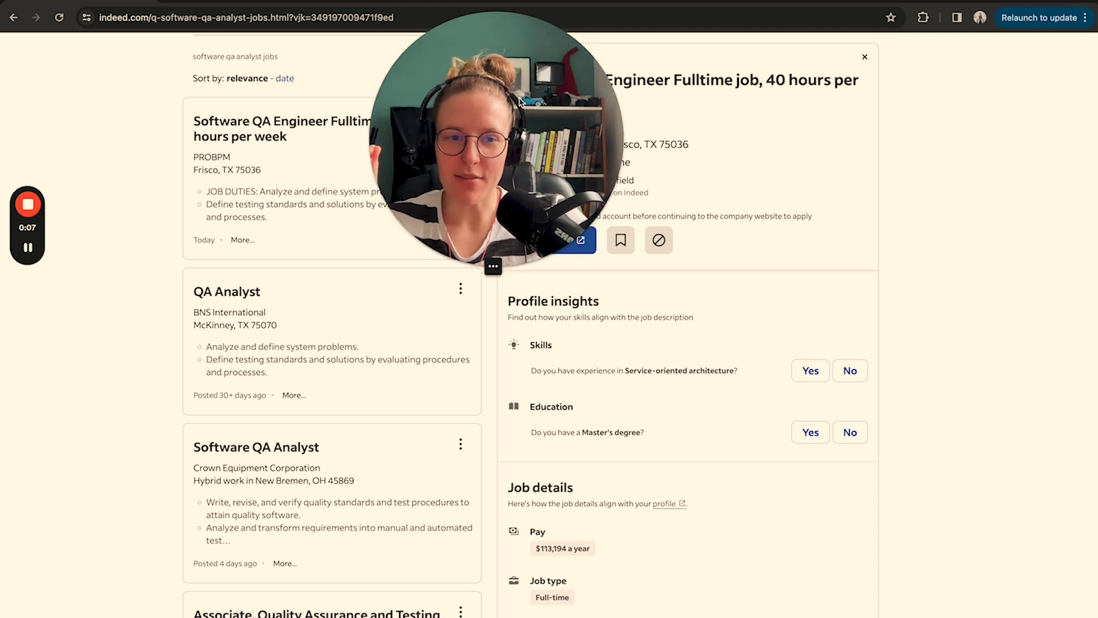
Show the software QA analyst results with the Software QA Engineer posting's details open
left_click_drag(521, 102, 970, 146)
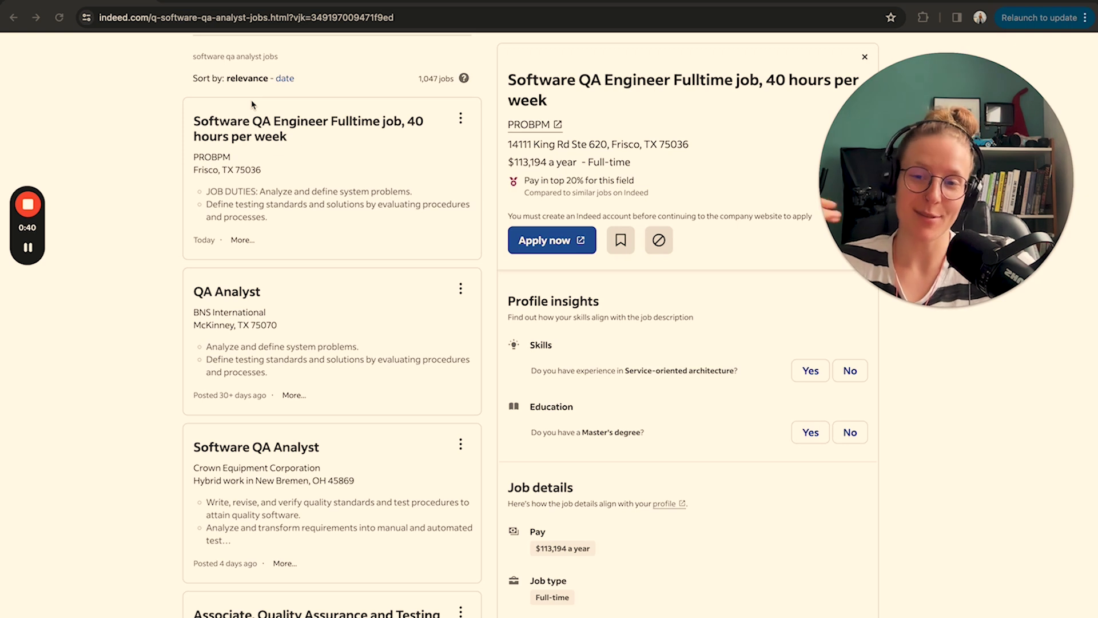
Open BNS International's QA Analyst posting, glance at Crown Equipment's, then return to BNS
left_click(290, 361)
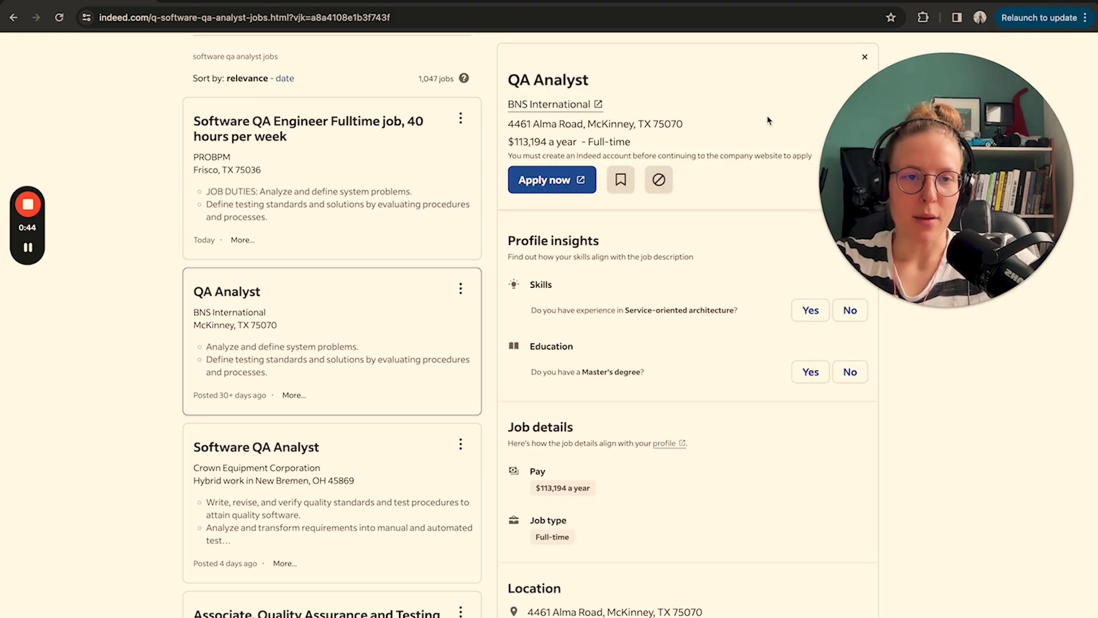
left_click(941, 309)
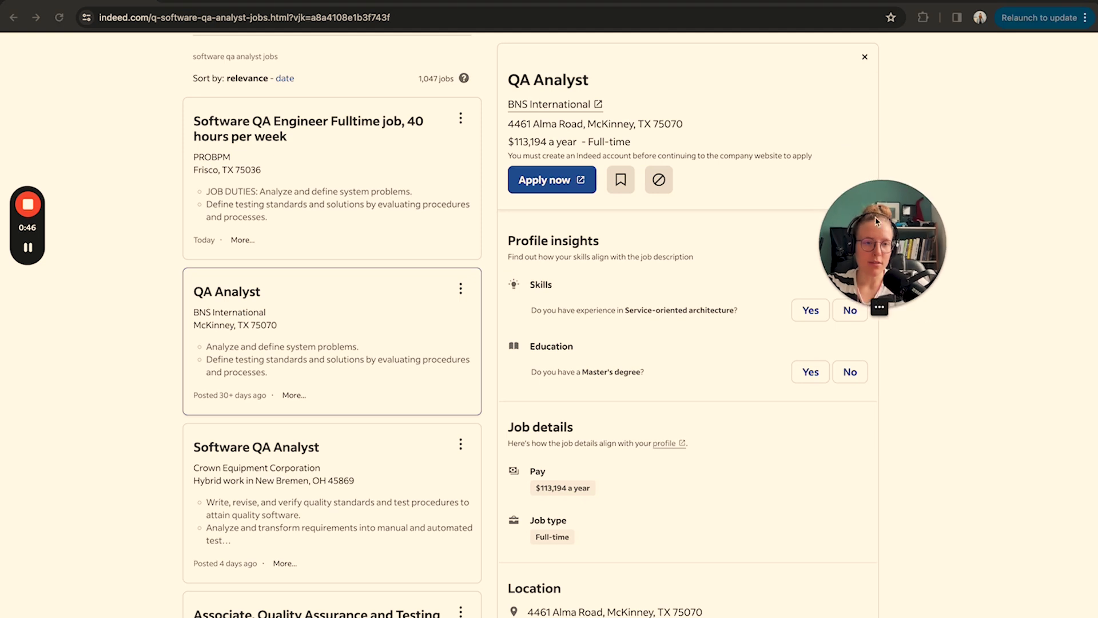
left_click_drag(882, 242, 1015, 52)
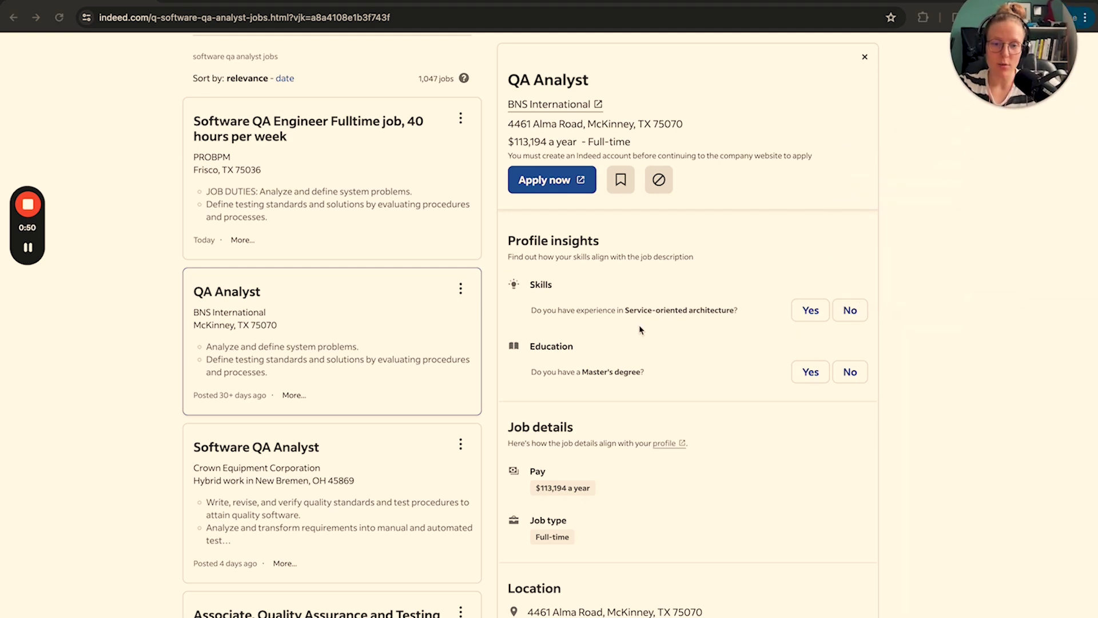
scroll(632, 326, "up", 3)
scroll(635, 309, "down", 3)
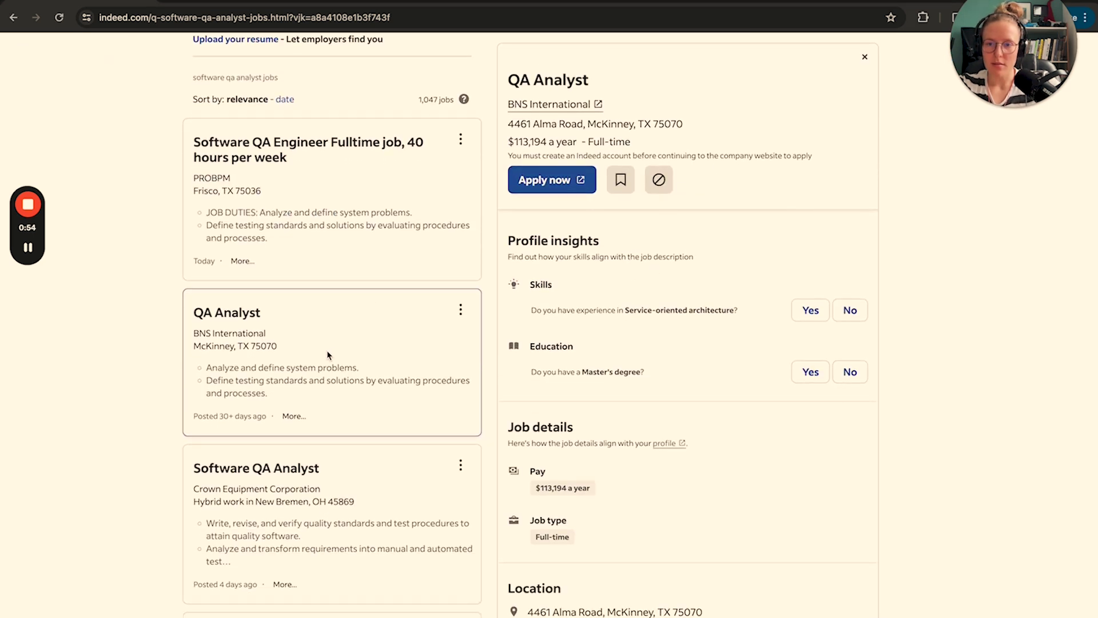
scroll(327, 351, "up", 2)
scroll(327, 350, "down", 3)
left_click(329, 421)
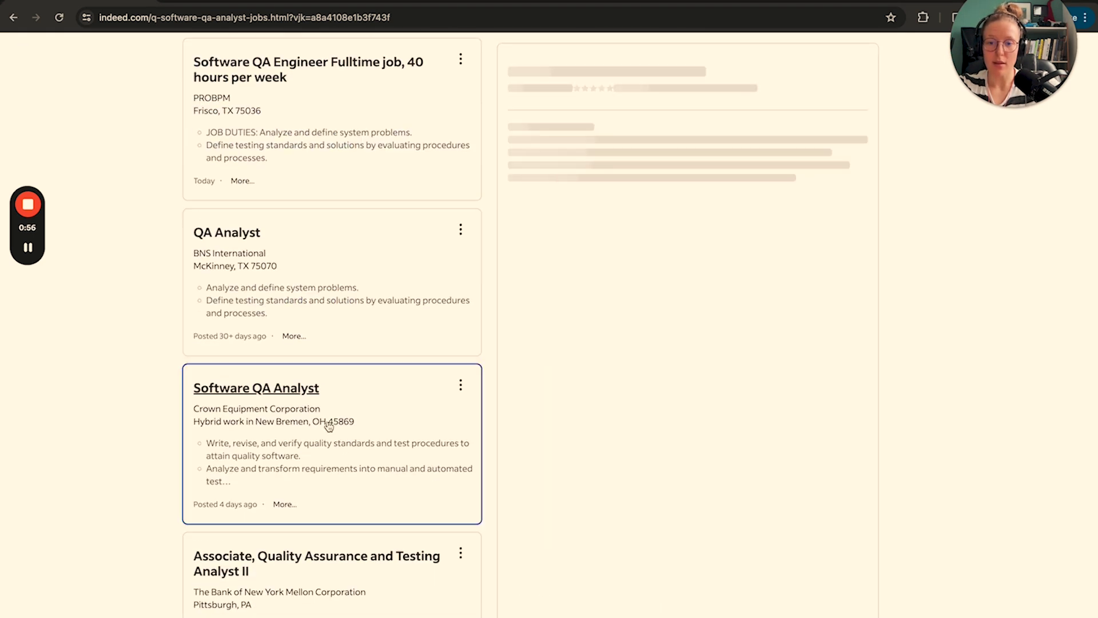
scroll(680, 273, "down", 3)
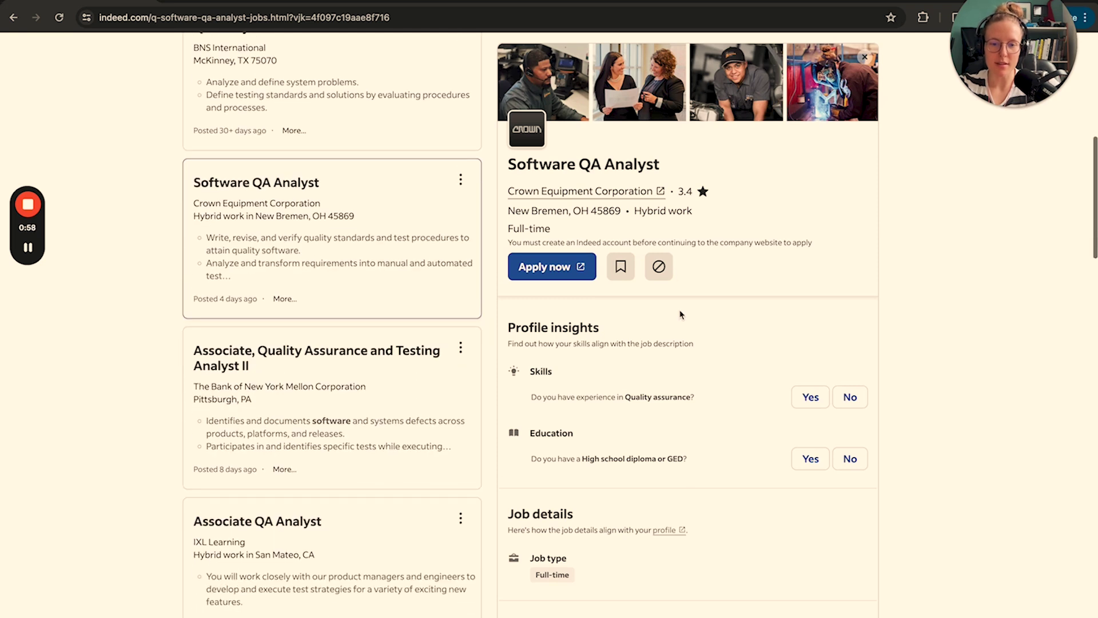
scroll(682, 314, "down", 3)
scroll(689, 469, "down", 3)
scroll(669, 469, "down", 1)
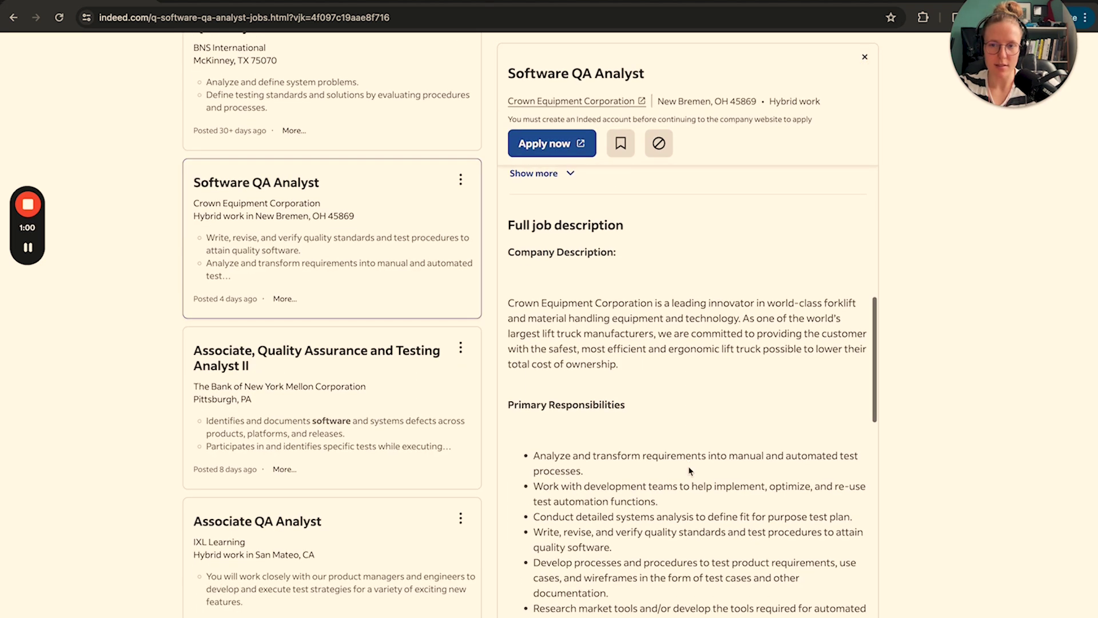
left_click(326, 146)
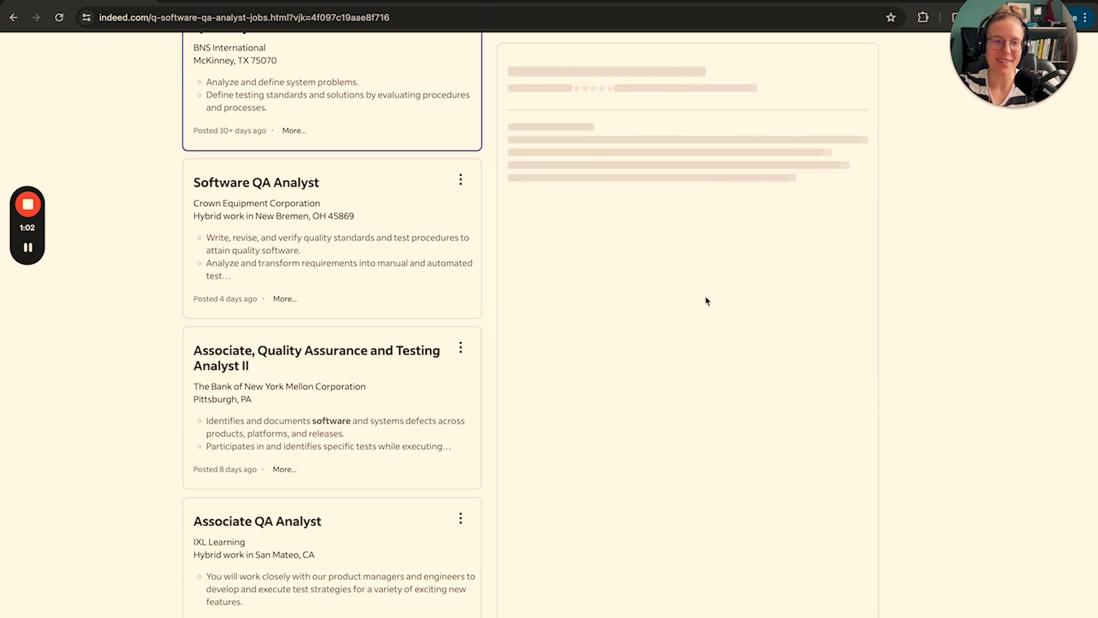
scroll(780, 412, "down", 3)
scroll(781, 414, "down", 2)
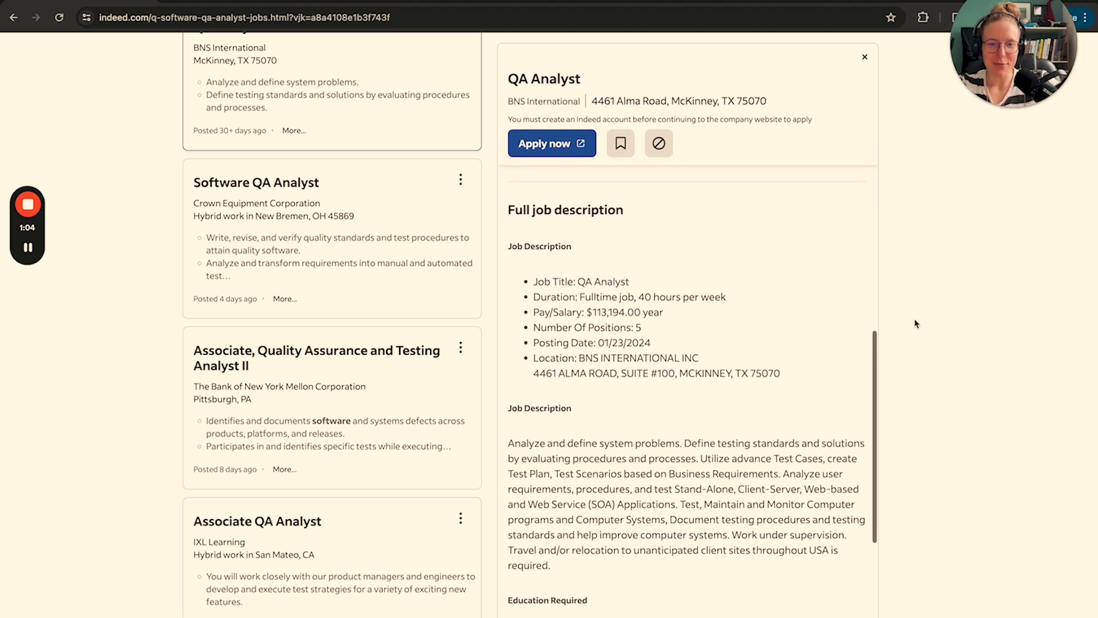
scroll(768, 413, "down", 3)
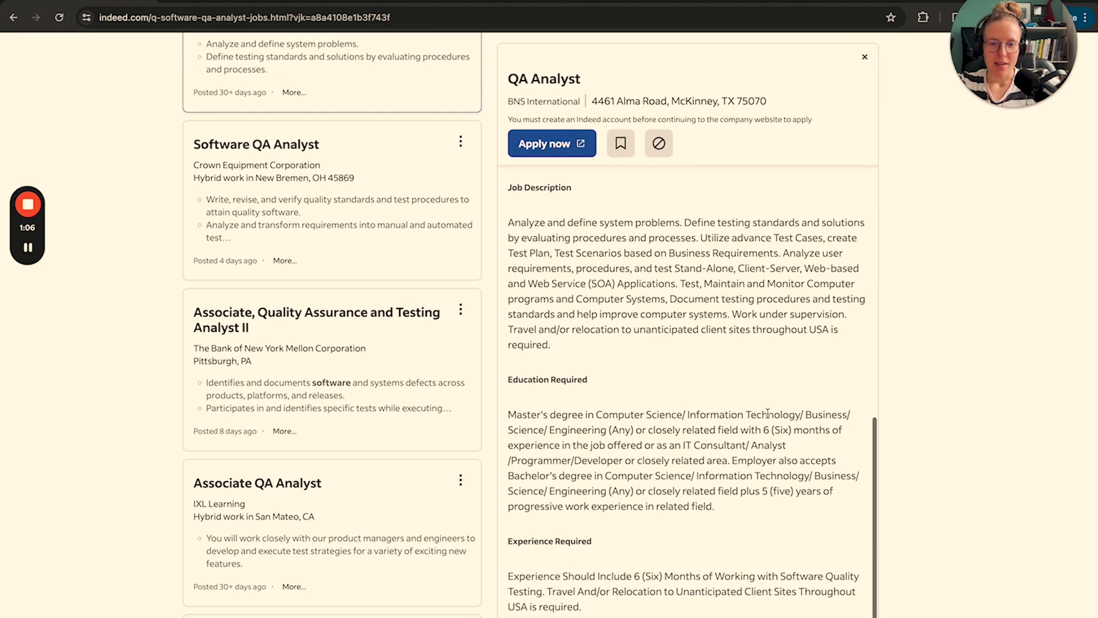
scroll(769, 414, "down", 1)
scroll(769, 416, "down", 1)
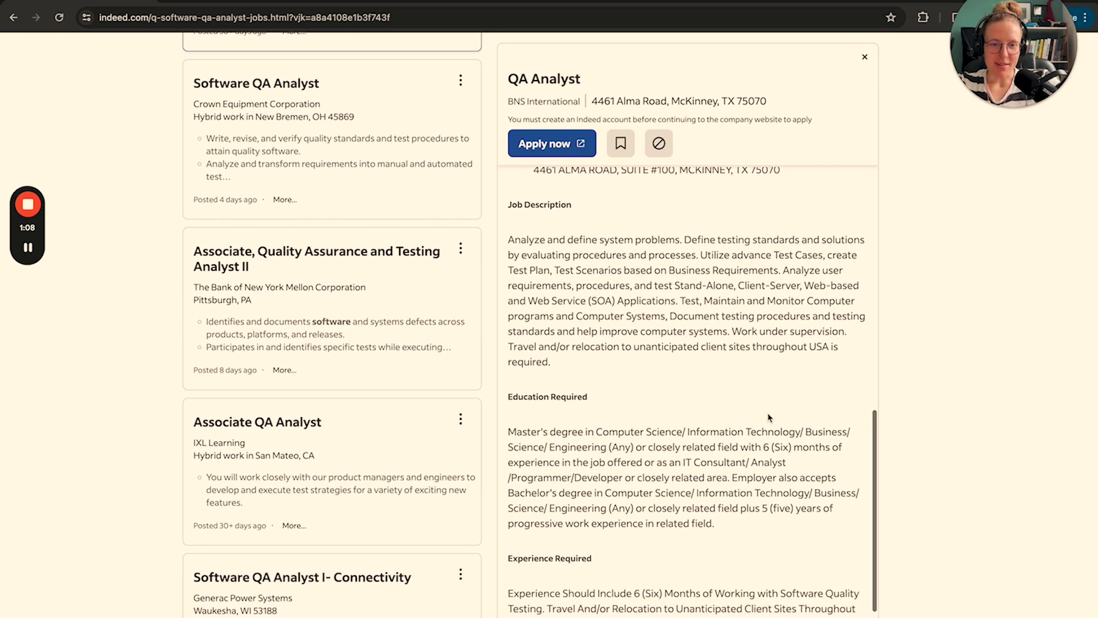
Highlight the system problems, testing standards and test cases duties
left_click_drag(510, 241, 681, 240)
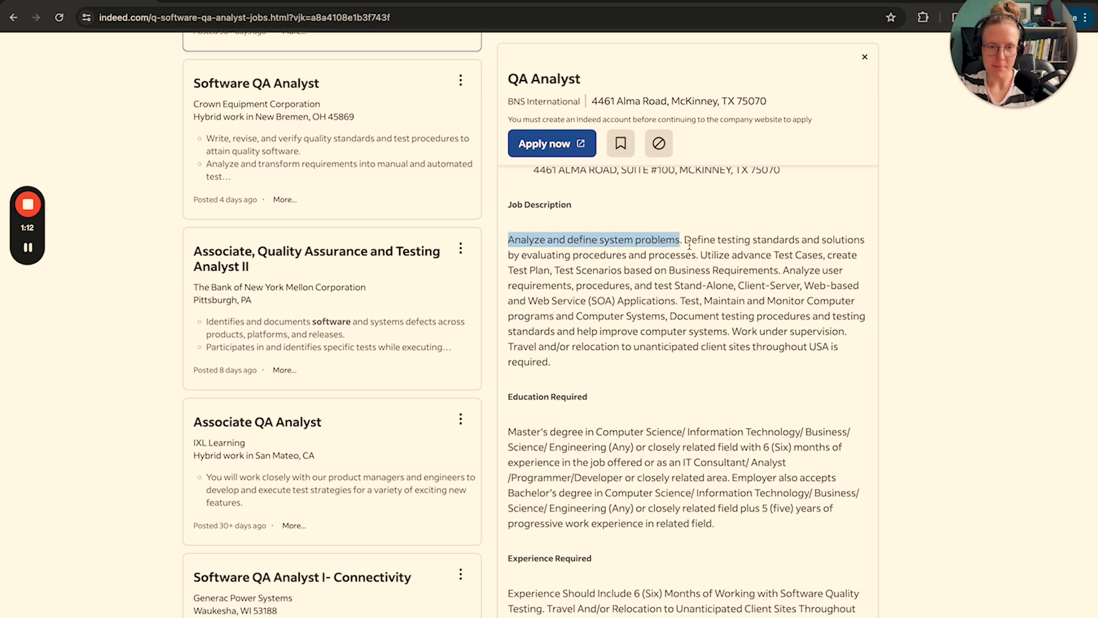
left_click_drag(683, 240, 863, 239)
left_click_drag(684, 239, 695, 256)
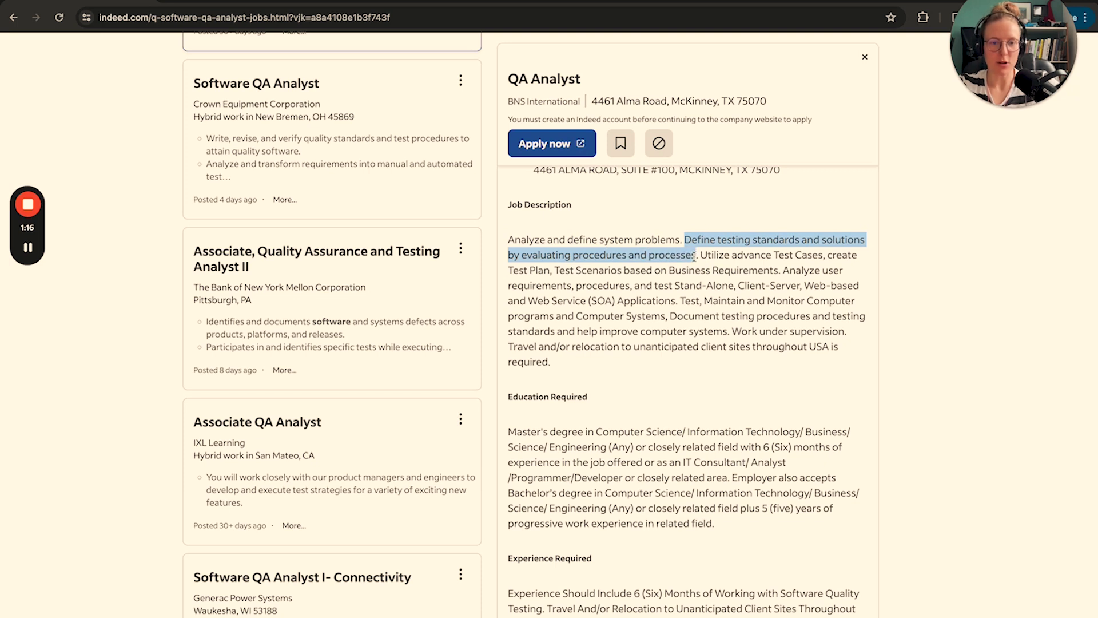
left_click_drag(700, 255, 804, 255)
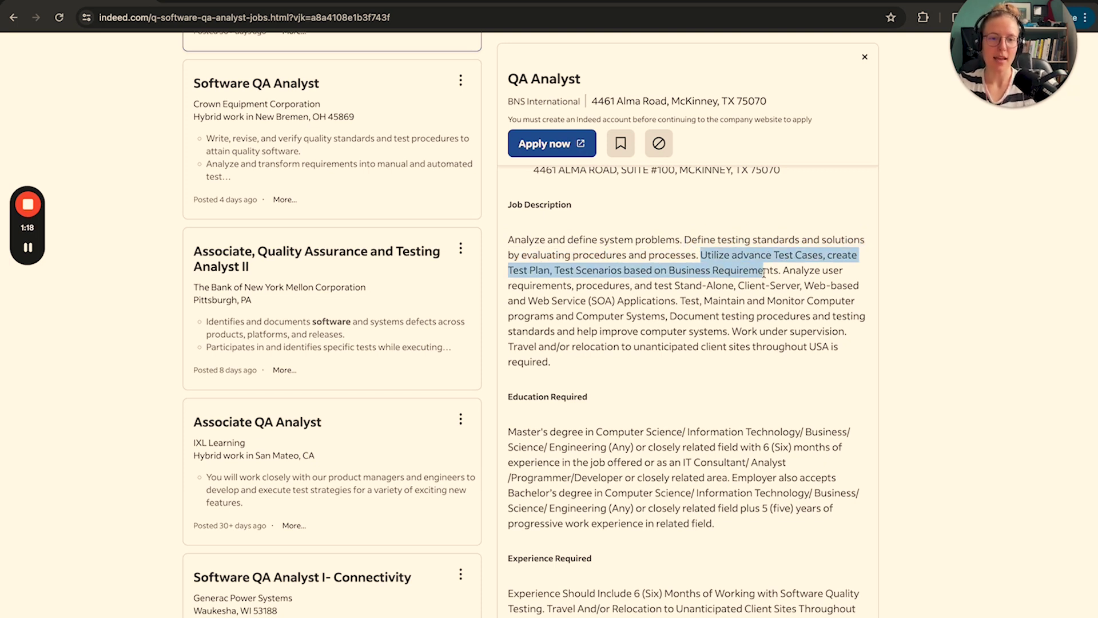
left_click_drag(805, 256, 871, 275)
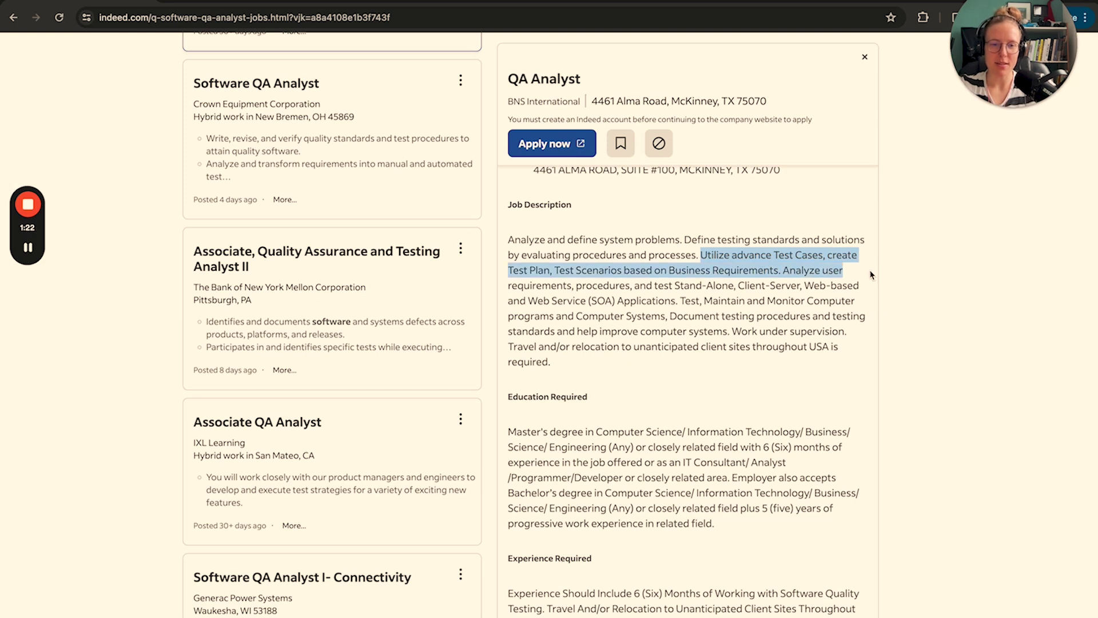
left_click(783, 272)
Highlight the user requirements, test-and-monitor and document testing procedures duties
mouse_move(781, 271)
left_mouse_down()
mouse_move(798, 285)
mouse_move(704, 285)
left_mouse_up()
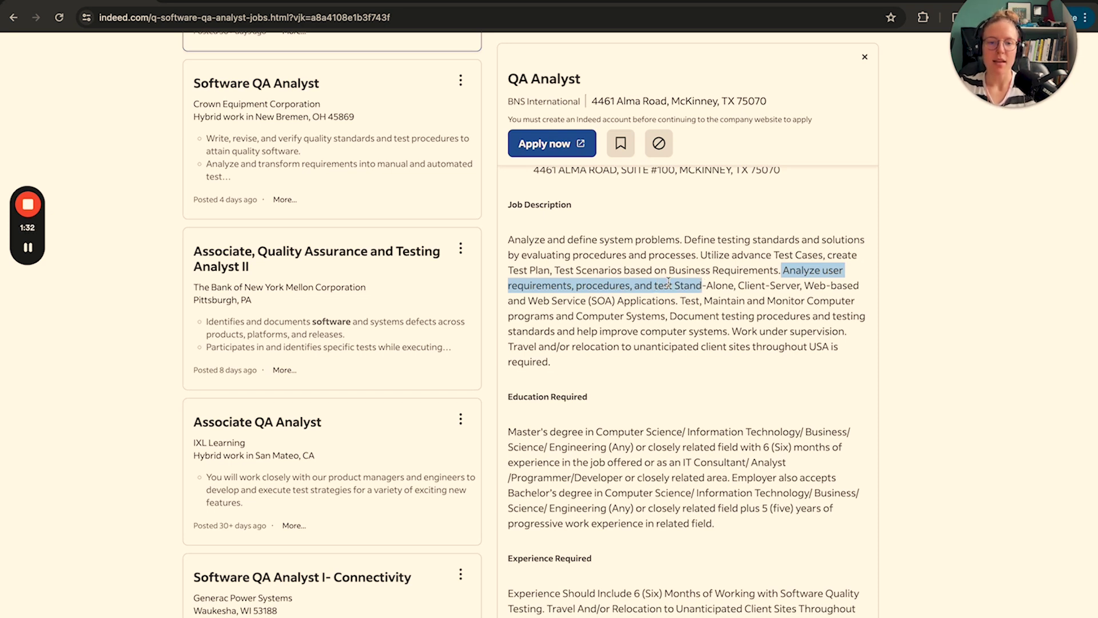
left_click(658, 301)
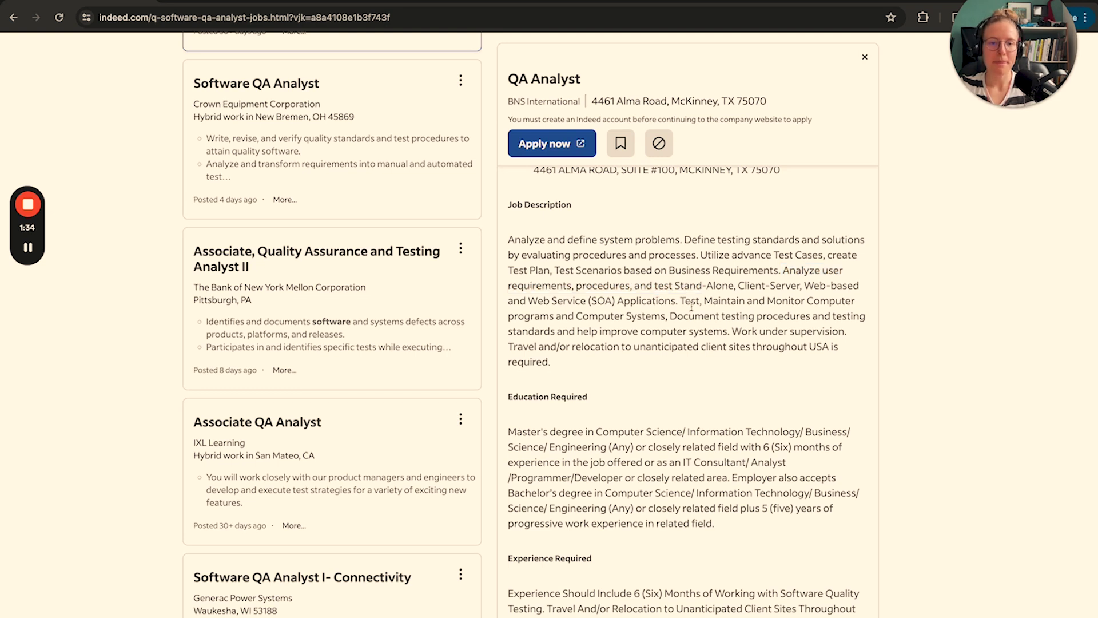
mouse_move(681, 300)
left_mouse_down()
mouse_move(739, 304)
mouse_move(666, 319)
left_mouse_up()
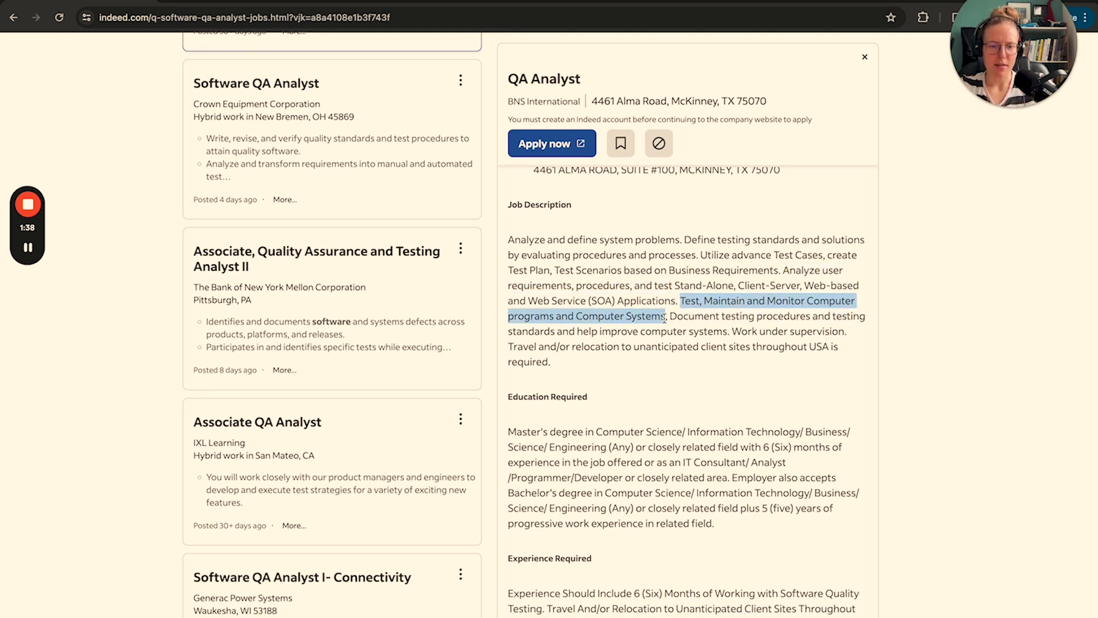
left_click(676, 324)
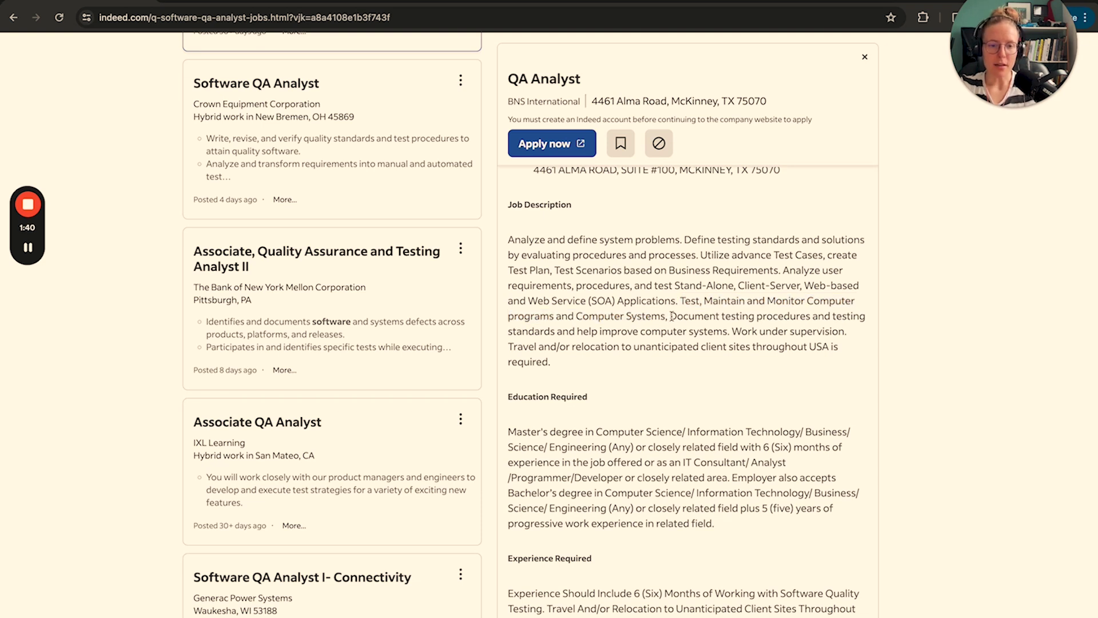
mouse_move(671, 317)
left_mouse_down()
mouse_move(618, 325)
mouse_move(727, 333)
left_mouse_up()
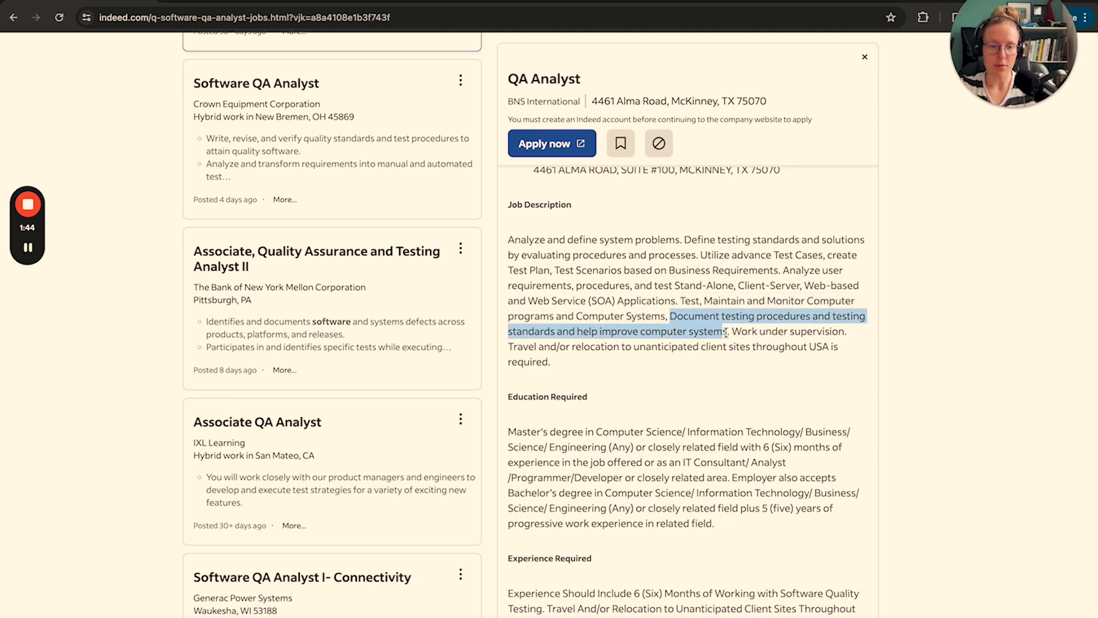
left_click(807, 331)
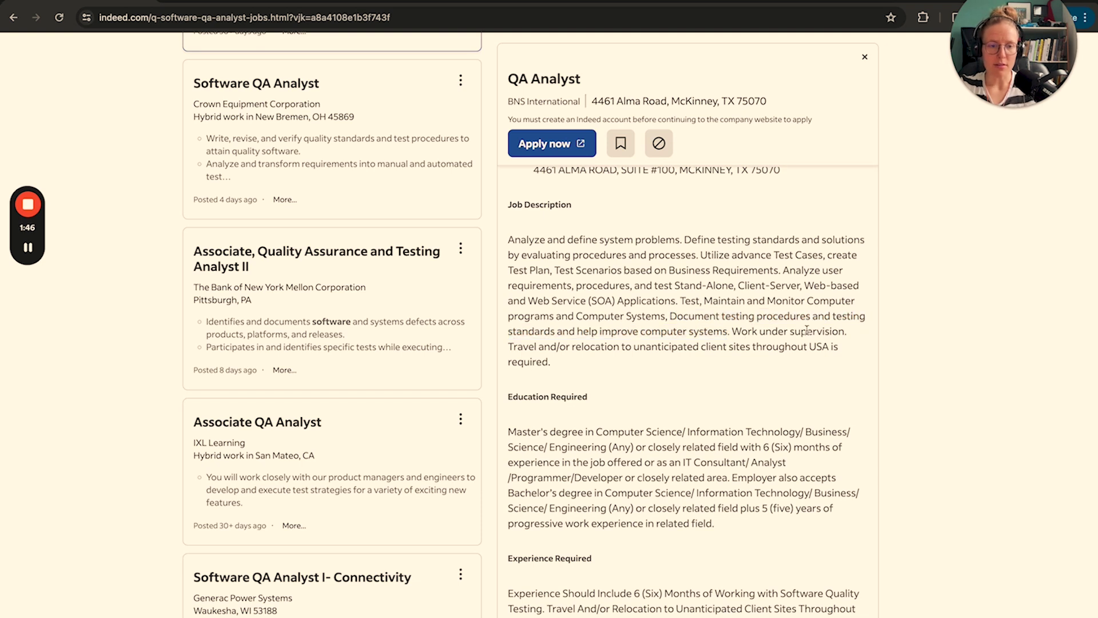
Highlight the work-under-supervision, travel and relocation, and client-server/web service testing sentences
left_click_drag(741, 333, 855, 339)
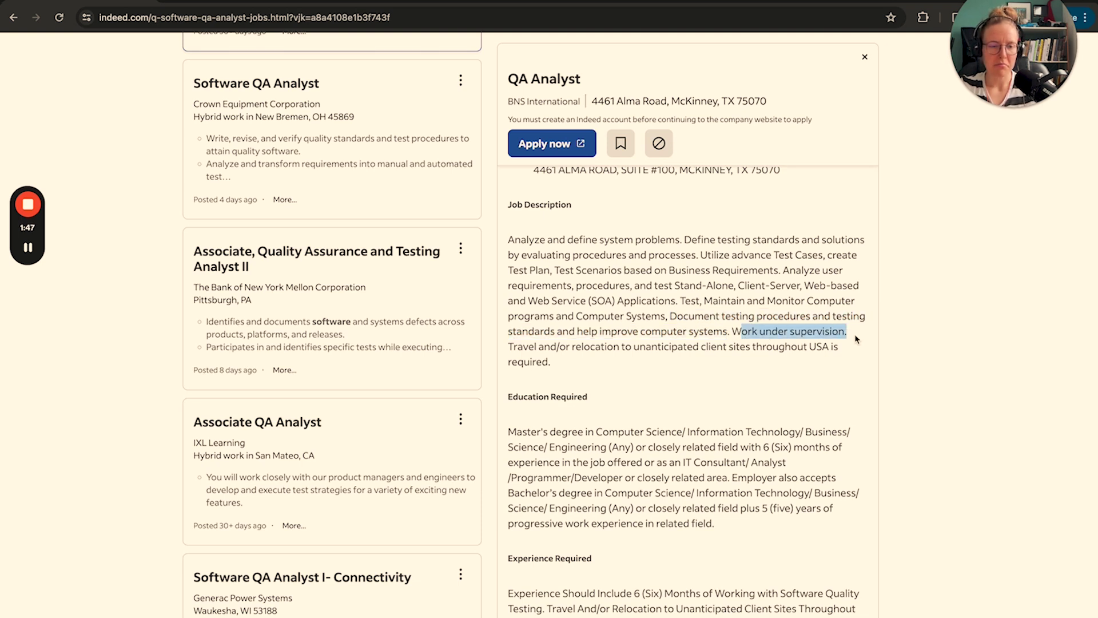
left_click(788, 334)
left_click_drag(734, 333, 840, 333)
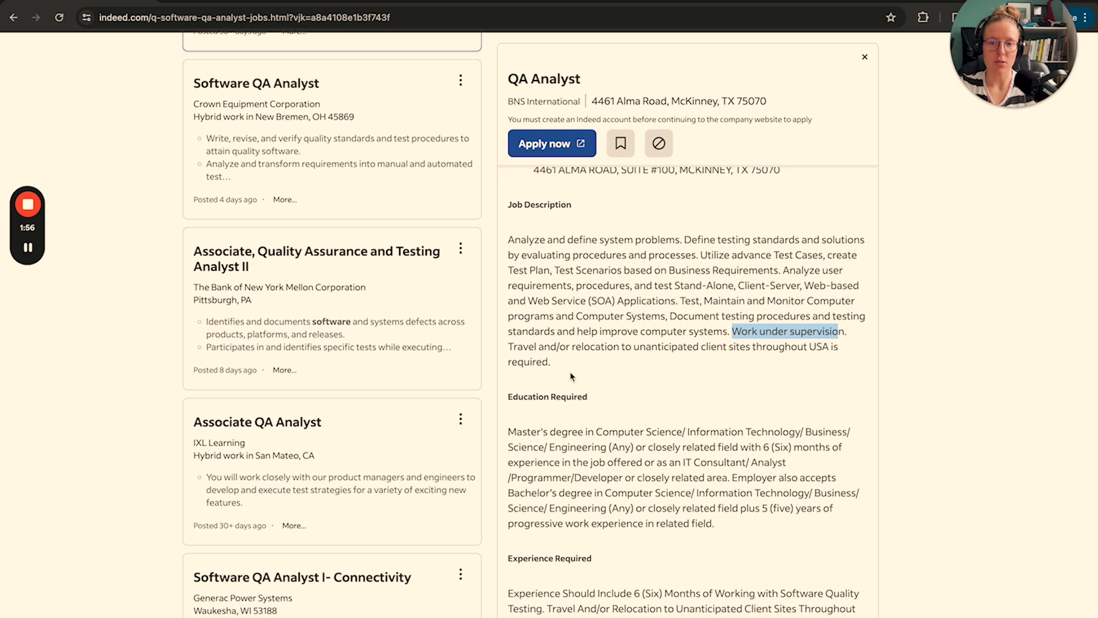
scroll(571, 376, "up", 2)
scroll(571, 376, "down", 1)
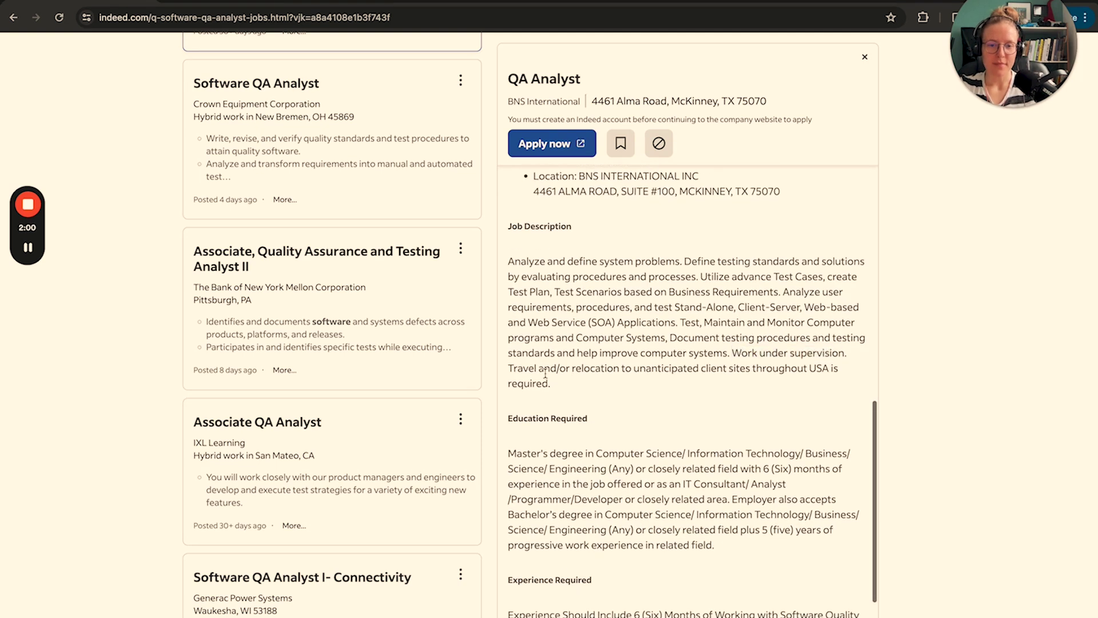
left_click_drag(509, 368, 573, 386)
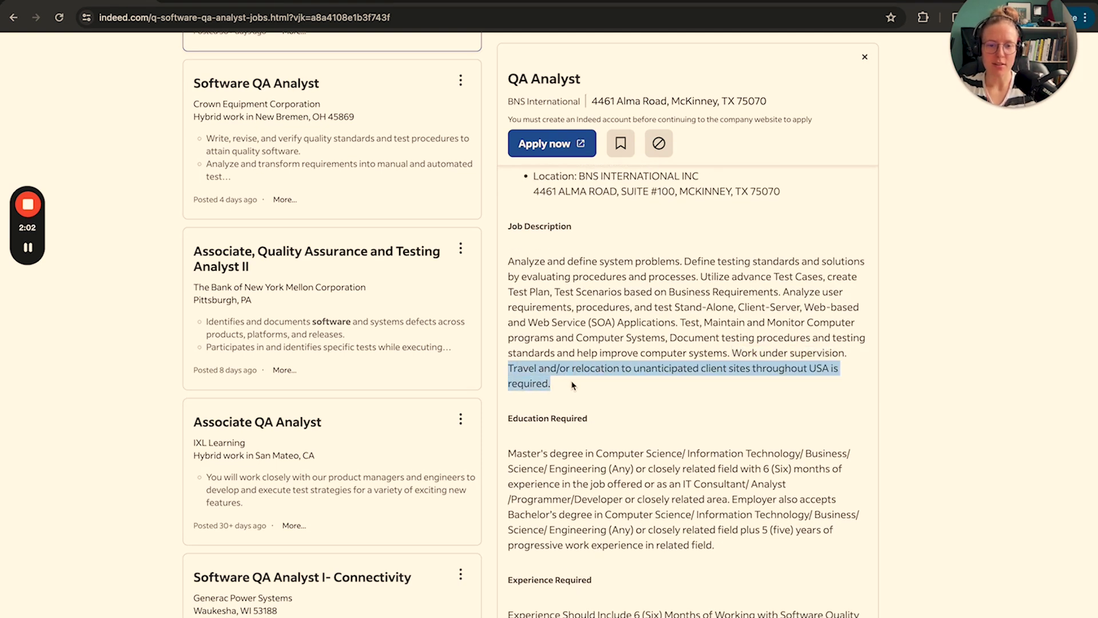
scroll(573, 386, "up", 1)
left_click_drag(508, 296, 565, 418)
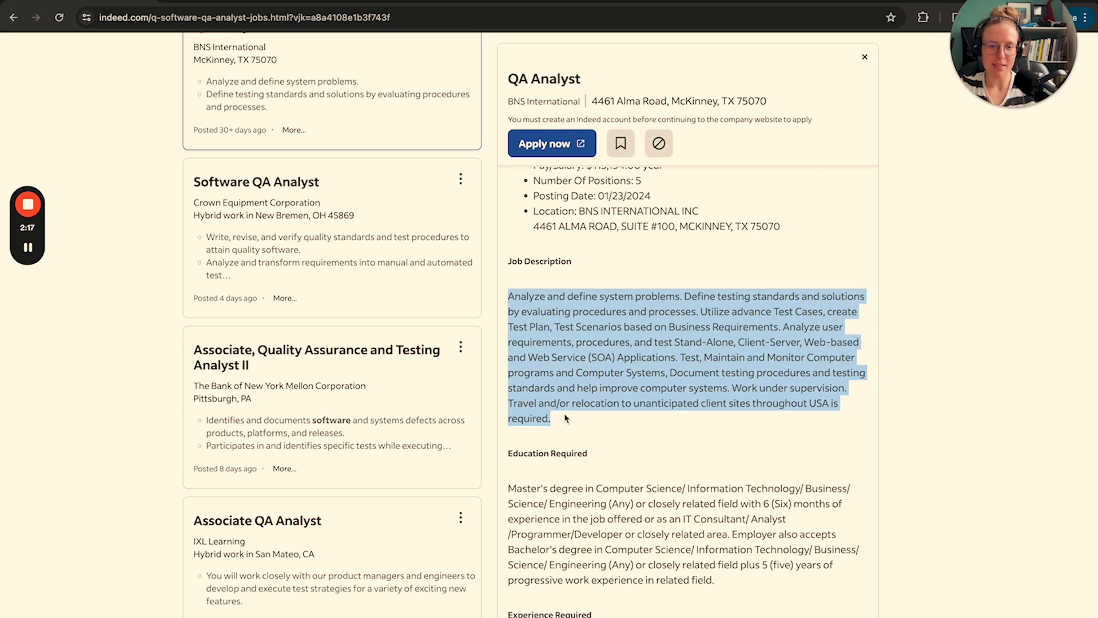
left_click(667, 372)
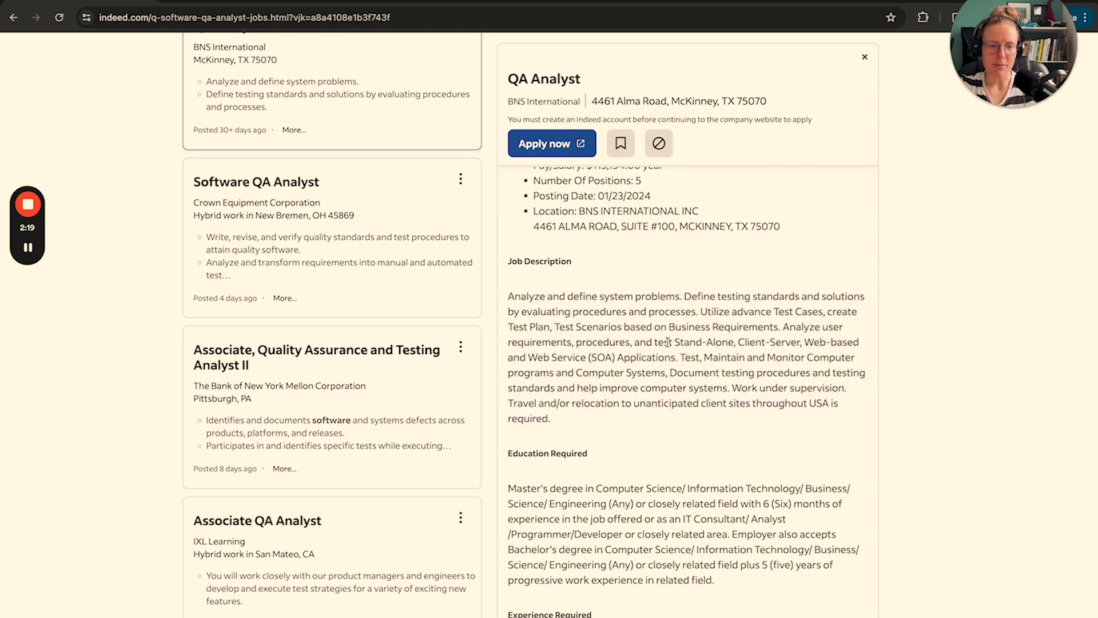
left_click_drag(733, 346, 735, 355)
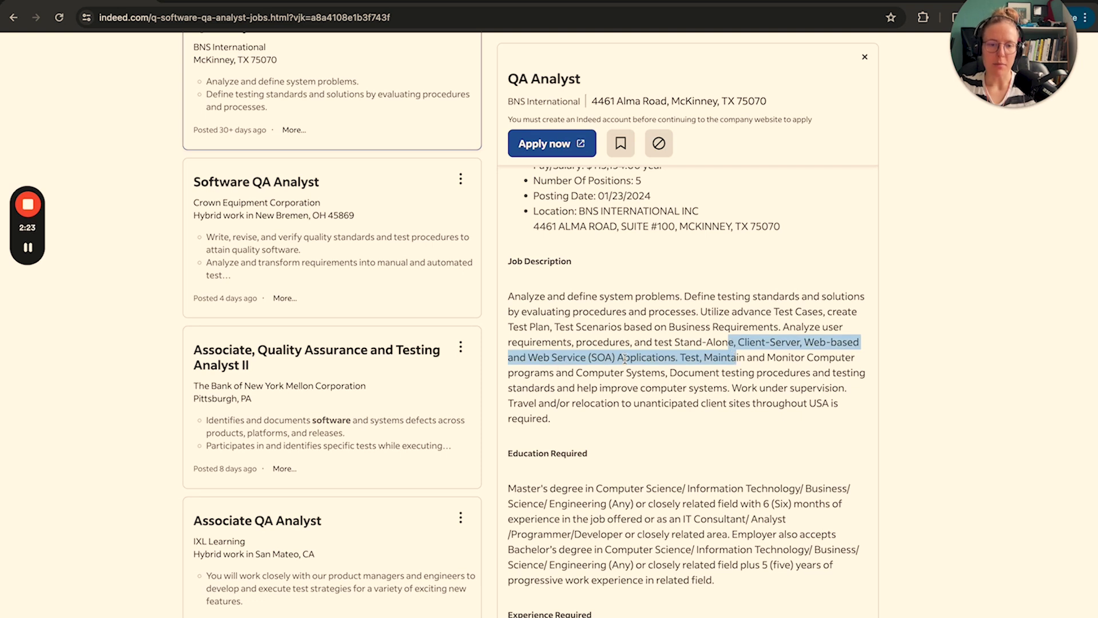
scroll(624, 359, "down", 3)
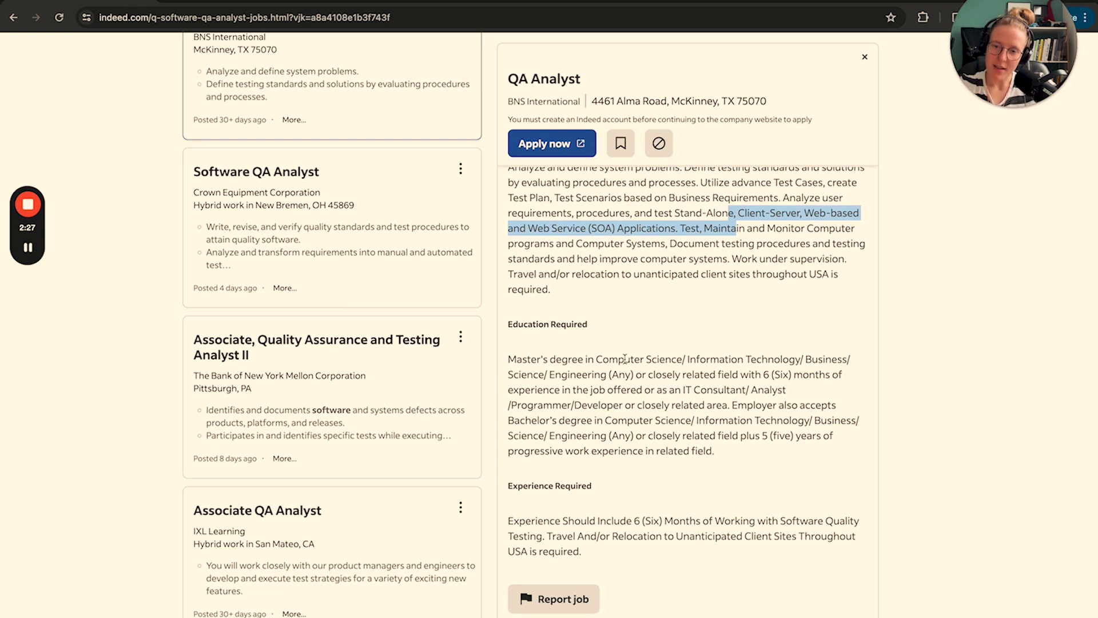
In Crown Equipment's posting, highlight the systems analysis, quality standards and testing processes duties
left_click(258, 173)
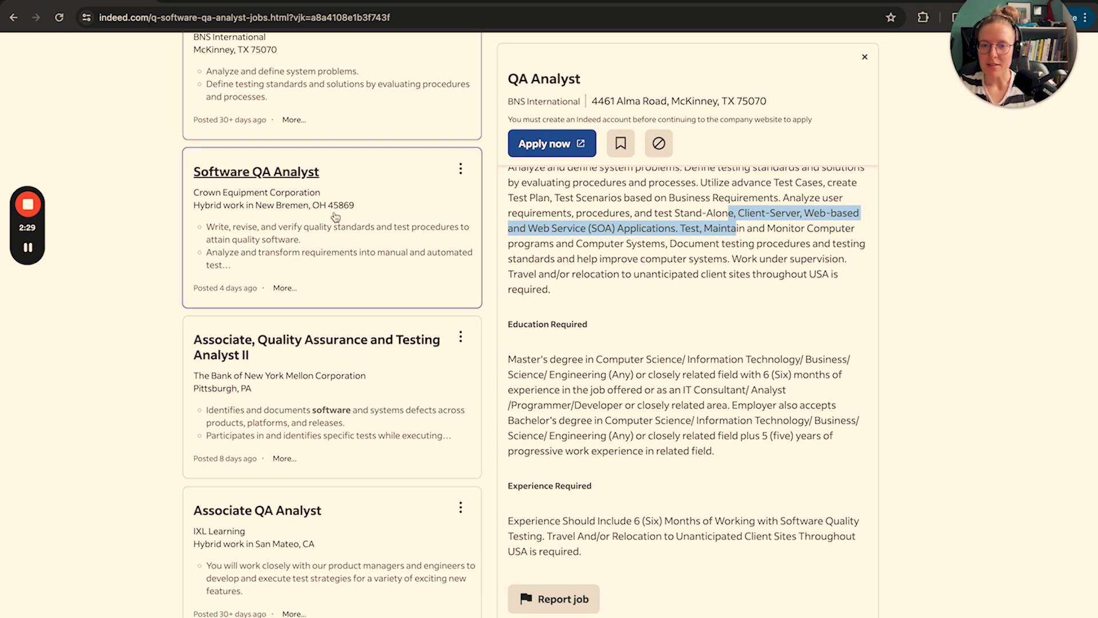
scroll(610, 504, "down", 5)
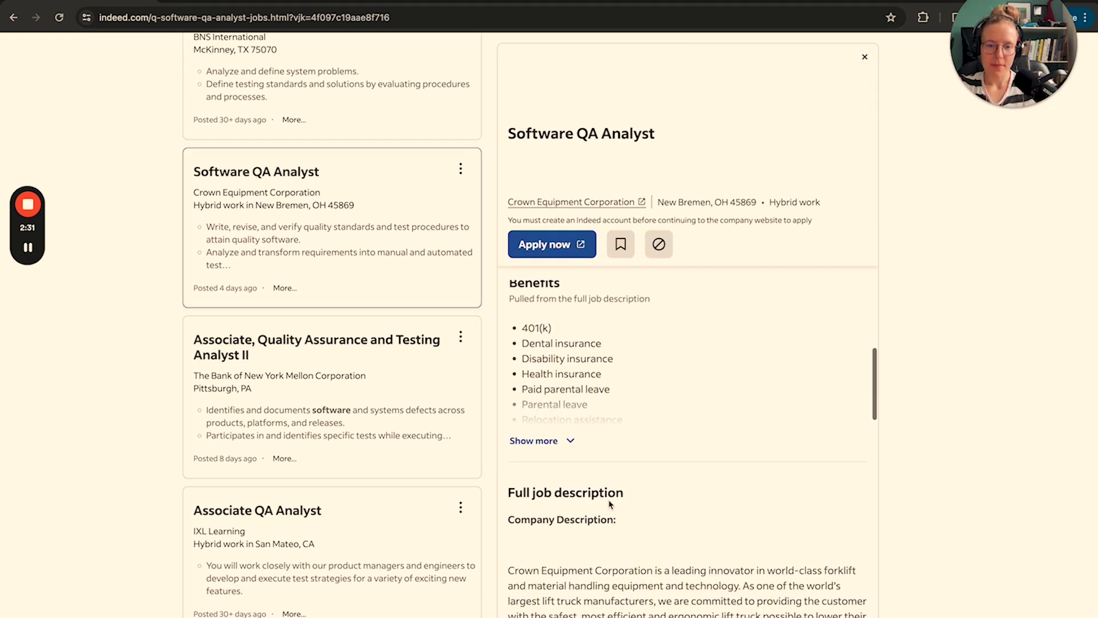
scroll(610, 504, "down", 3)
scroll(593, 433, "down", 1)
scroll(592, 433, "down", 2)
scroll(592, 434, "down", 2)
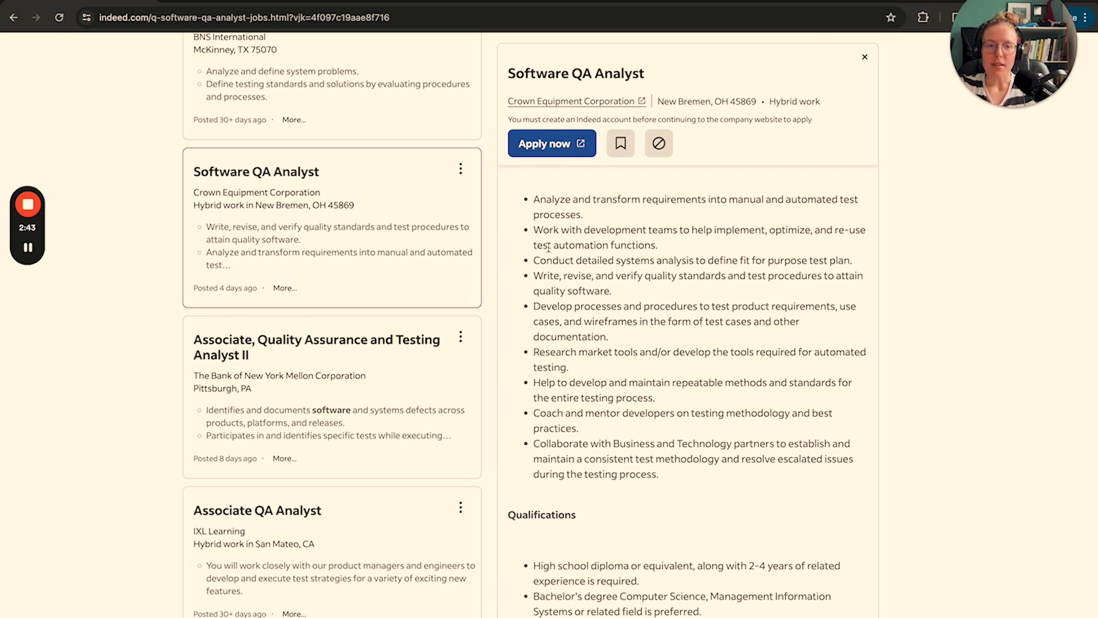
left_click_drag(540, 264, 739, 263)
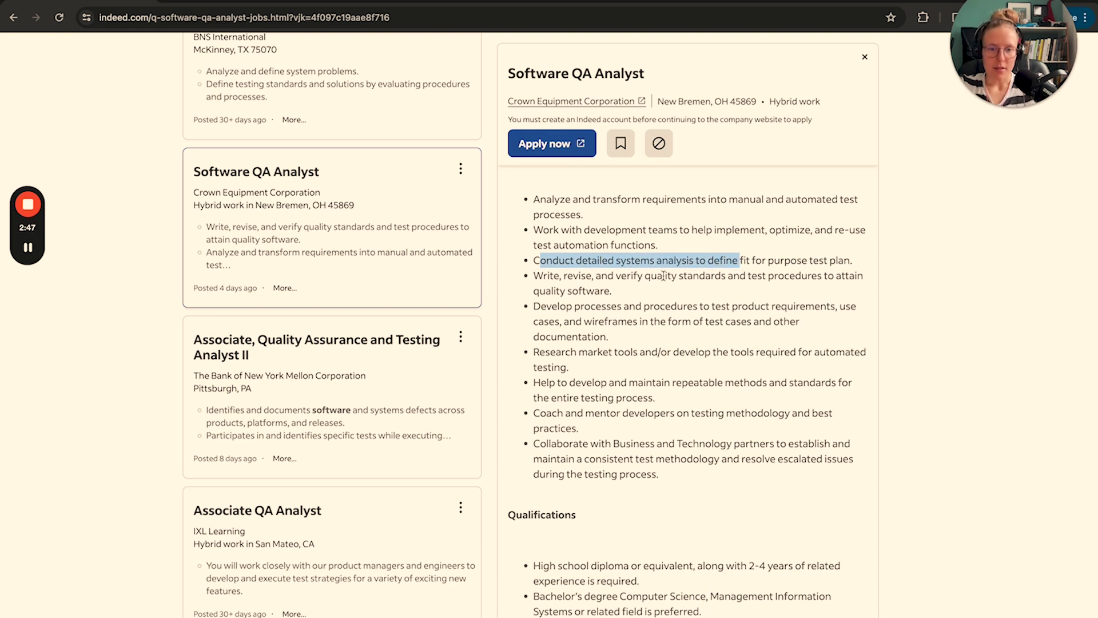
mouse_move(533, 276)
left_mouse_down()
mouse_move(687, 277)
mouse_move(673, 295)
left_mouse_up()
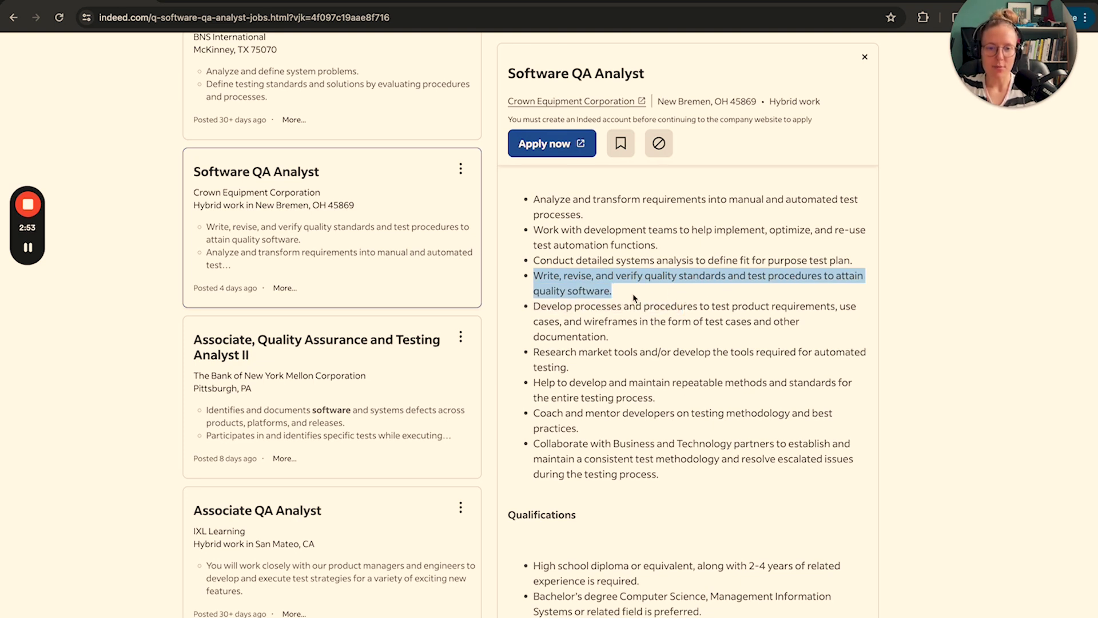
mouse_move(534, 307)
left_mouse_down()
mouse_move(608, 321)
mouse_move(759, 307)
left_mouse_up()
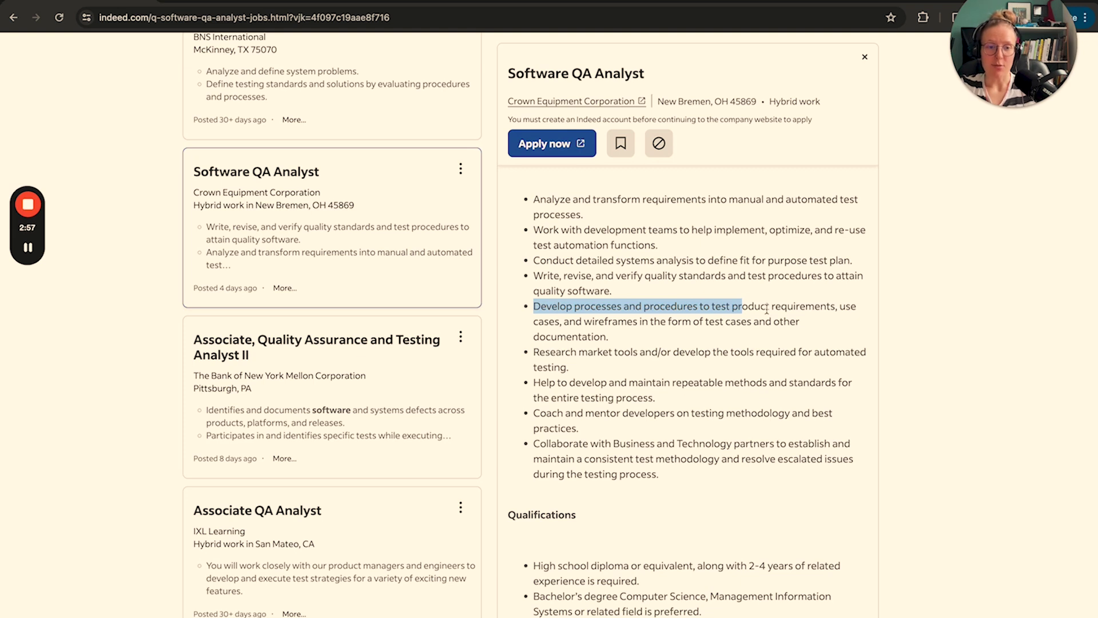
Highlight the use cases, market tools, mentoring, partner collaboration and testing process duties
left_click_drag(532, 322, 808, 321)
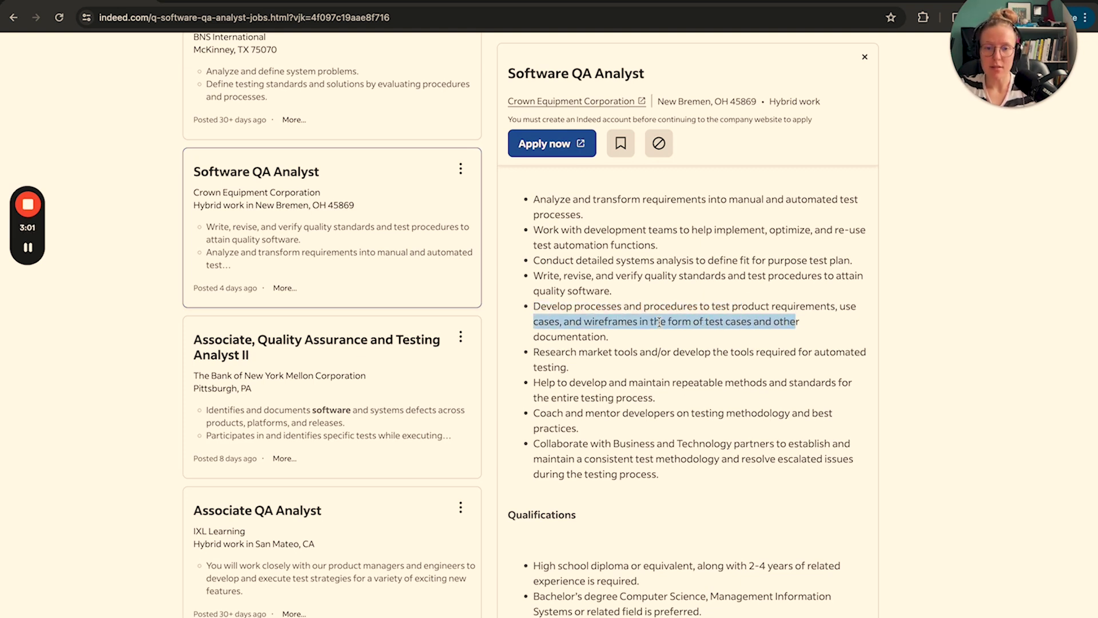
left_click_drag(533, 353, 574, 369)
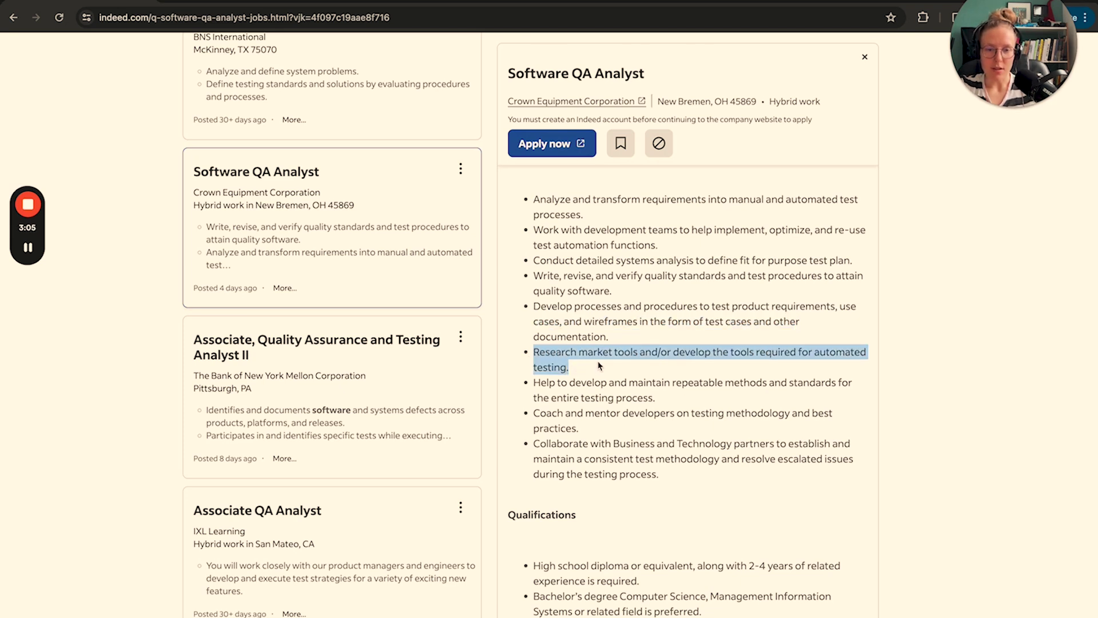
scroll(588, 395, "down", 1)
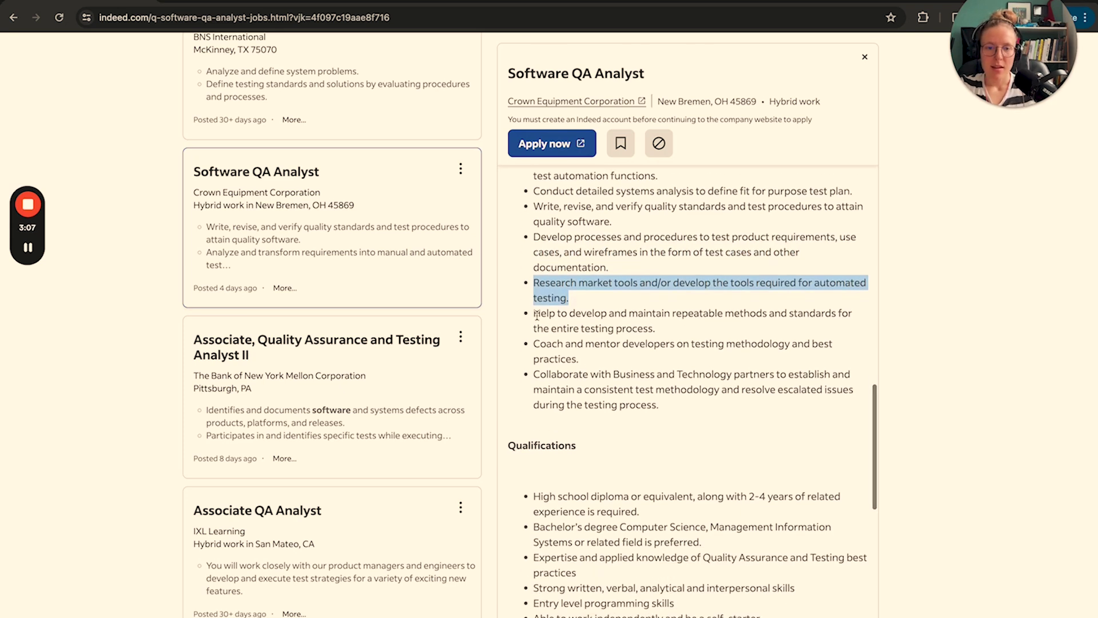
mouse_move(534, 313)
left_mouse_down()
mouse_move(570, 329)
mouse_move(646, 323)
left_mouse_up()
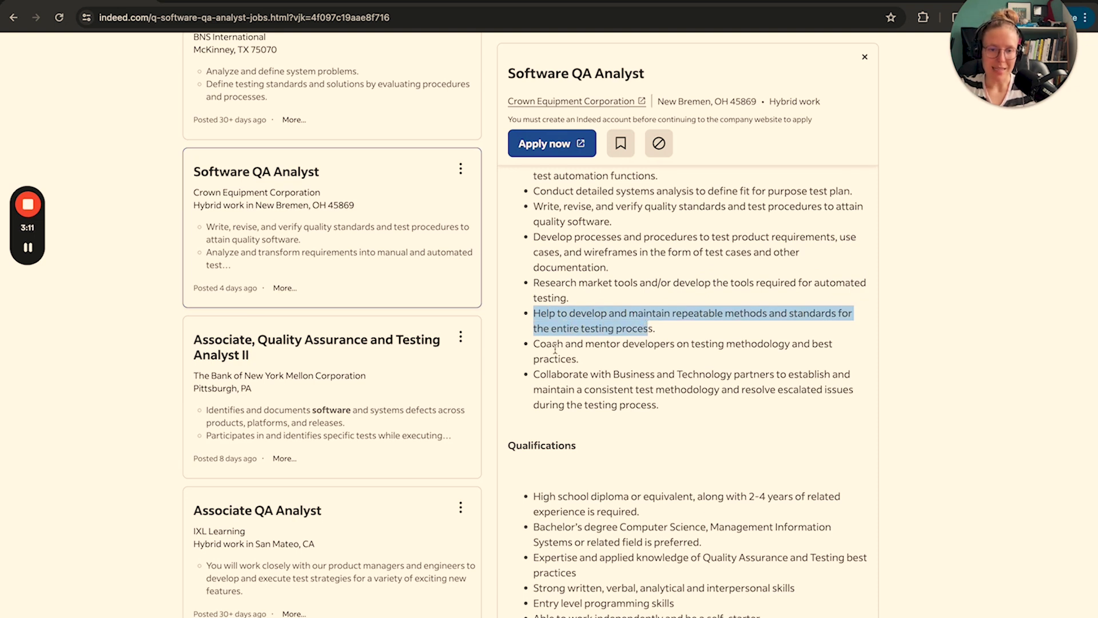
left_click_drag(533, 344, 579, 359)
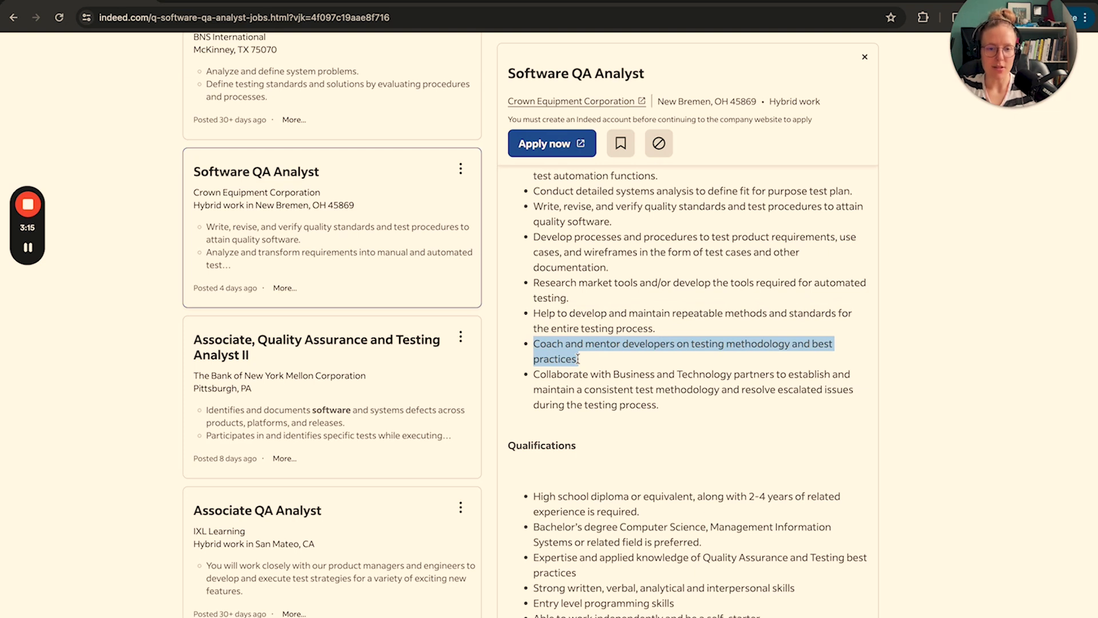
left_click_drag(534, 375, 575, 379)
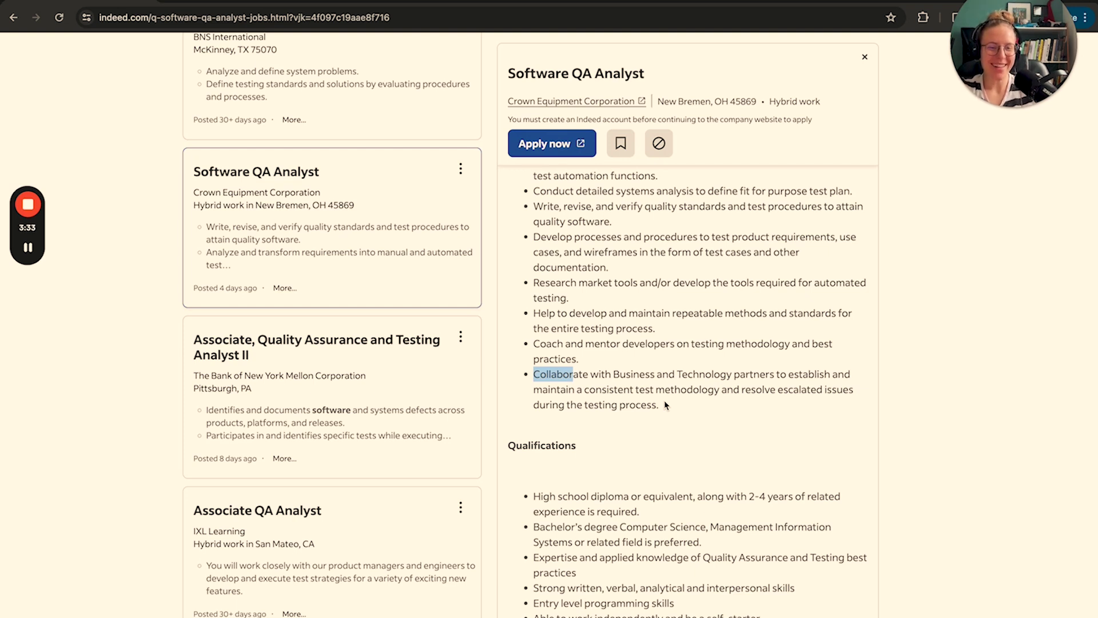
left_click_drag(533, 405, 688, 409)
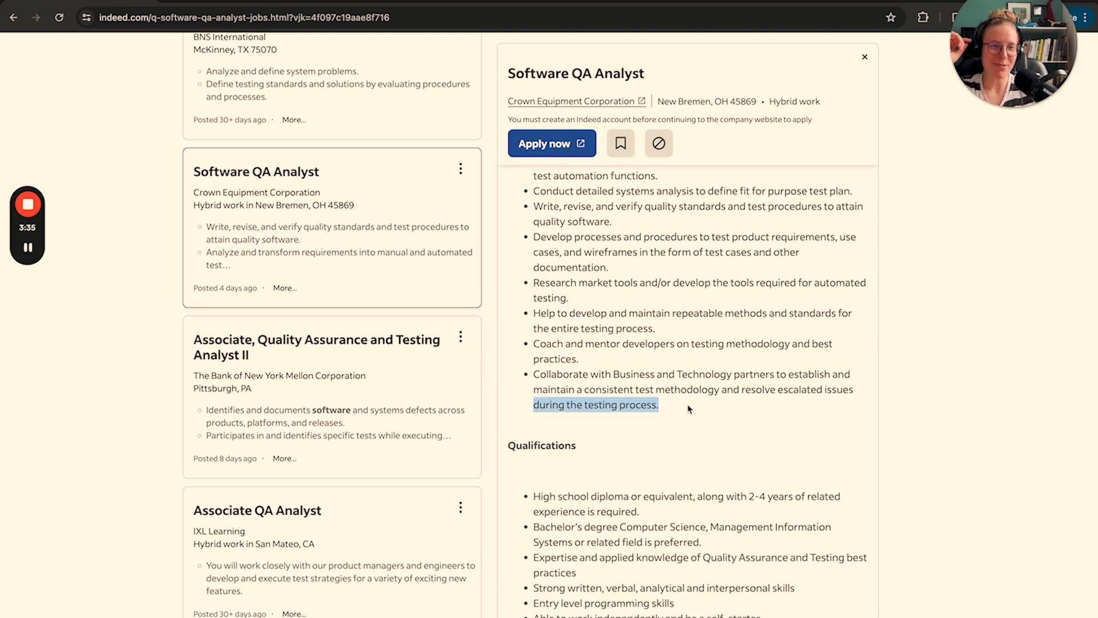
scroll(688, 409, "down", 2)
scroll(653, 411, "down", 1)
scroll(685, 400, "up", 1)
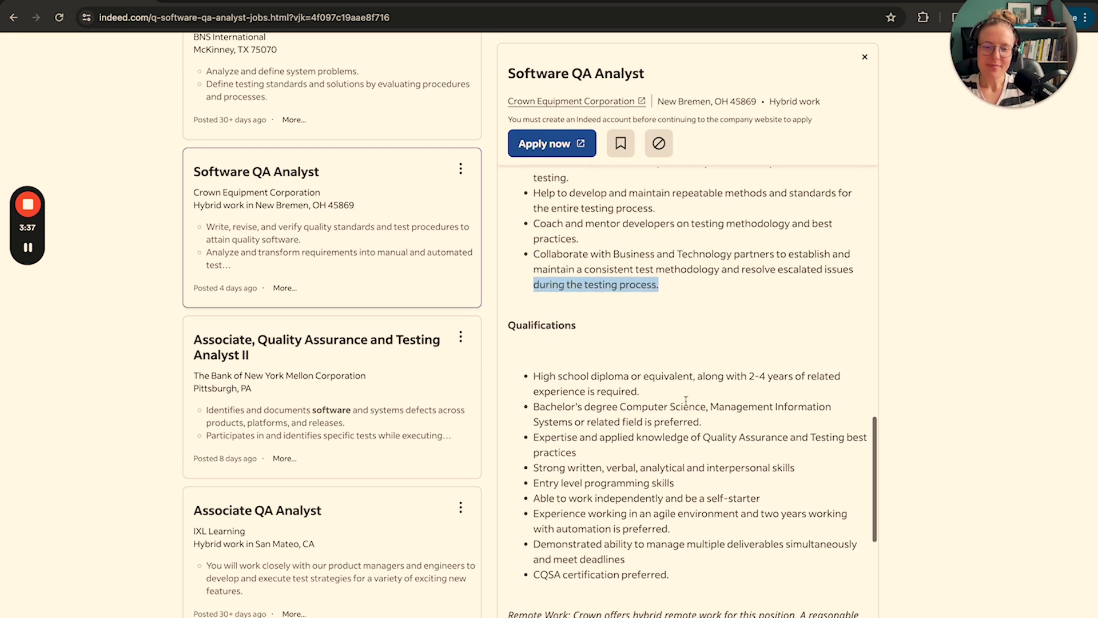
scroll(686, 401, "down", 1)
scroll(678, 361, "up", 2)
scroll(663, 261, "up", 1)
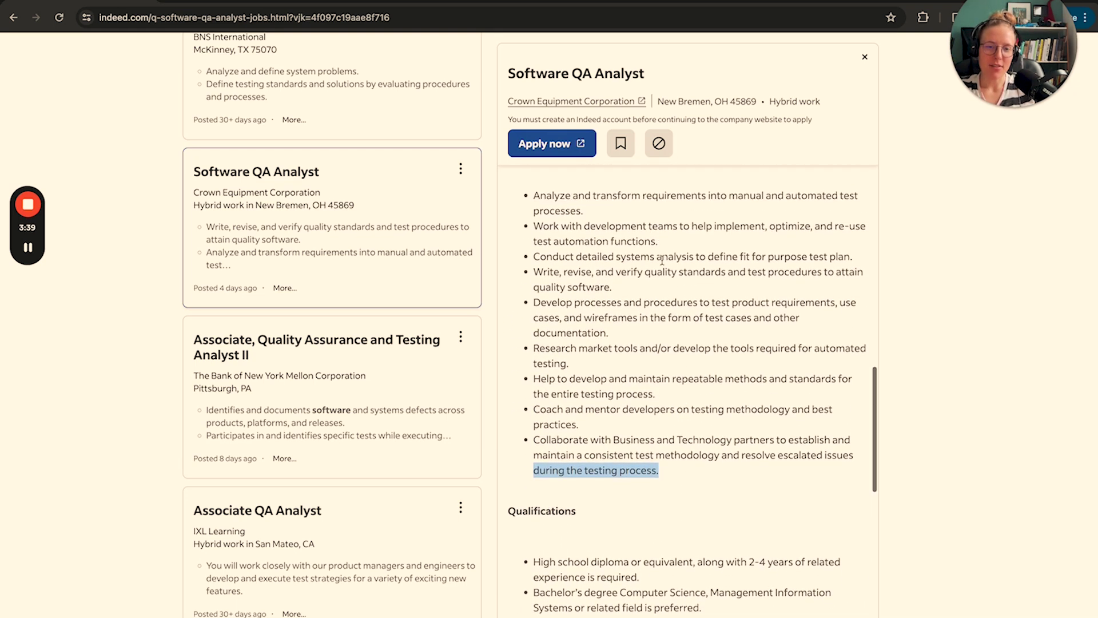
left_click(792, 204)
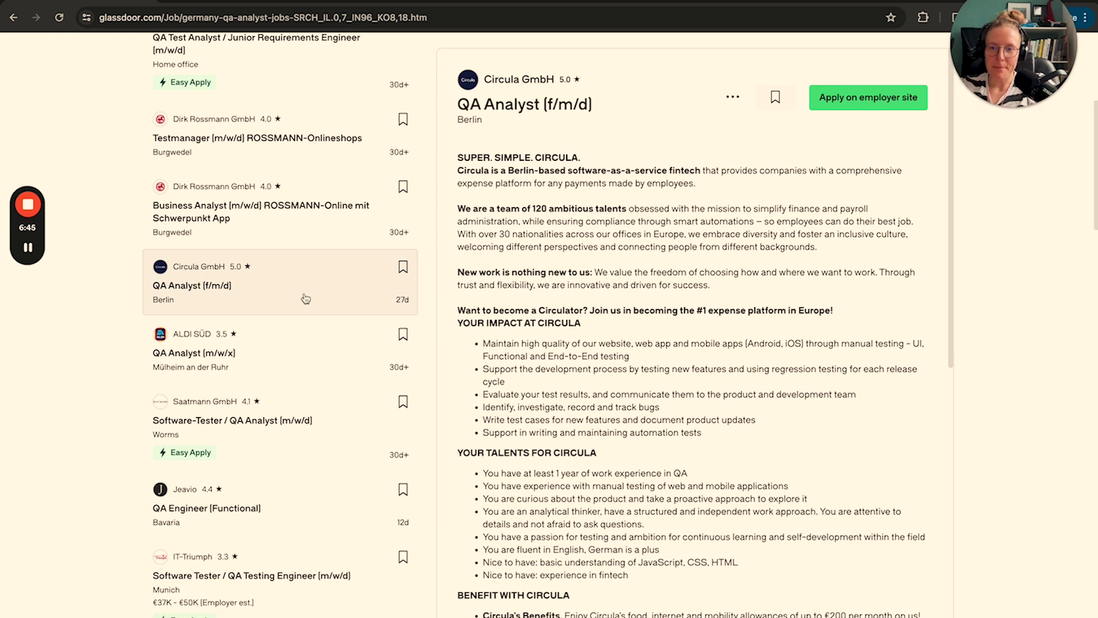
scroll(617, 410, "down", 1)
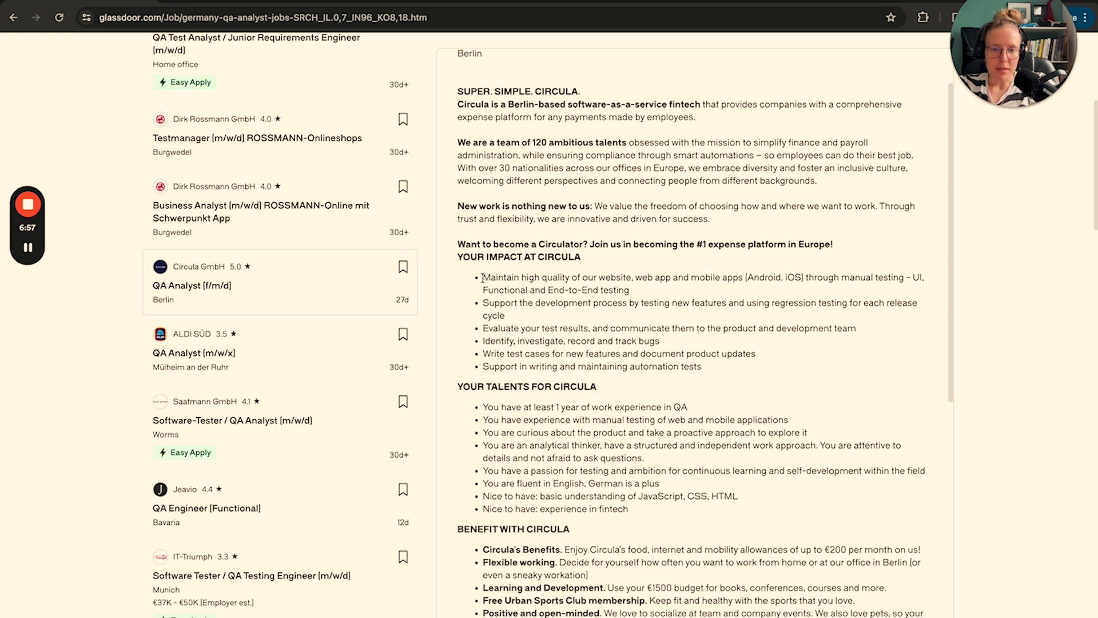
Highlight Circula's website quality, regression testing and test result evaluation duties
left_click_drag(483, 279, 654, 277)
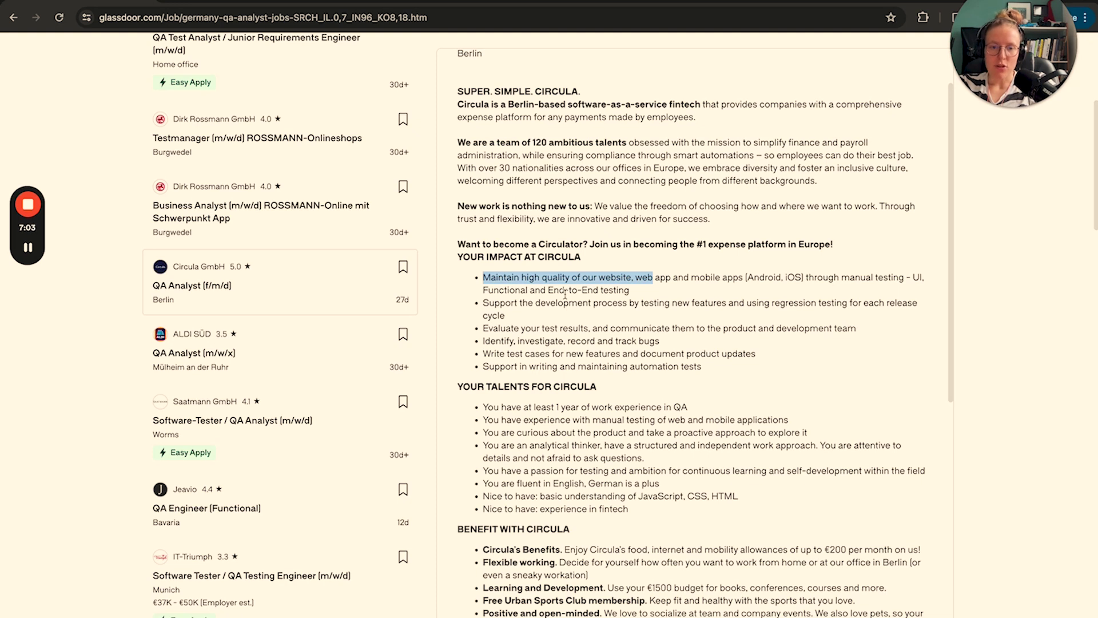
left_click_drag(483, 303, 572, 315)
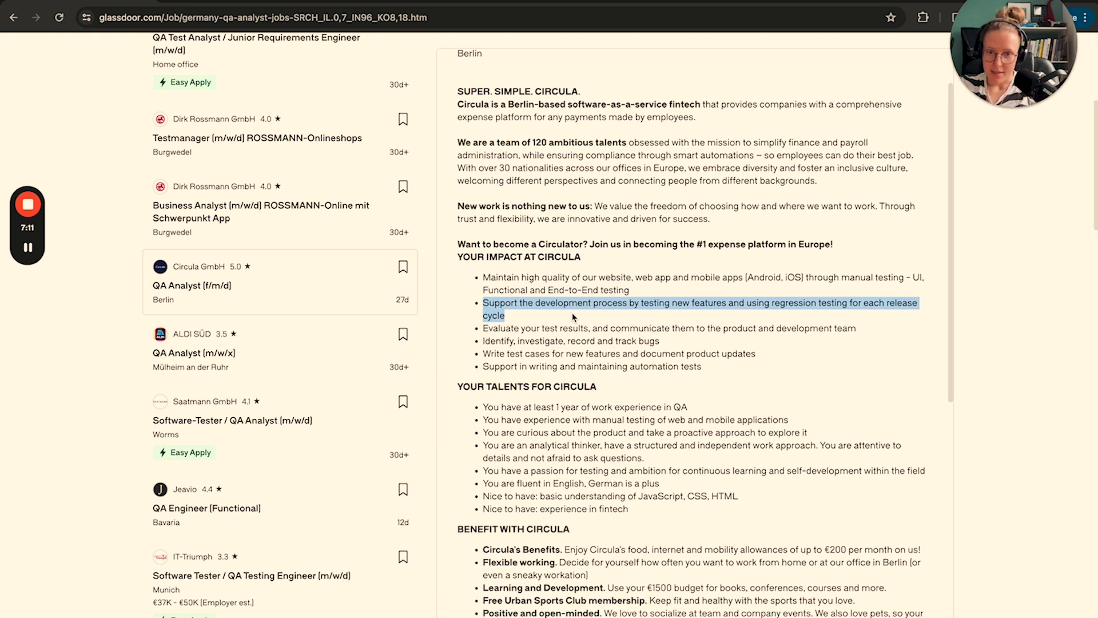
left_click_drag(483, 328, 813, 323)
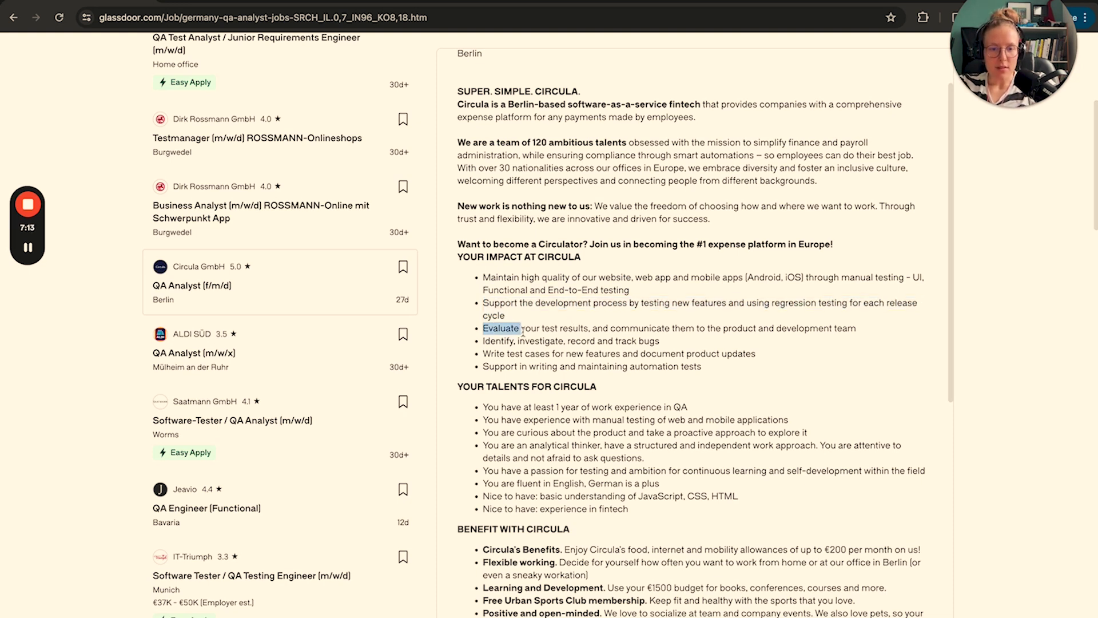
left_click(814, 324)
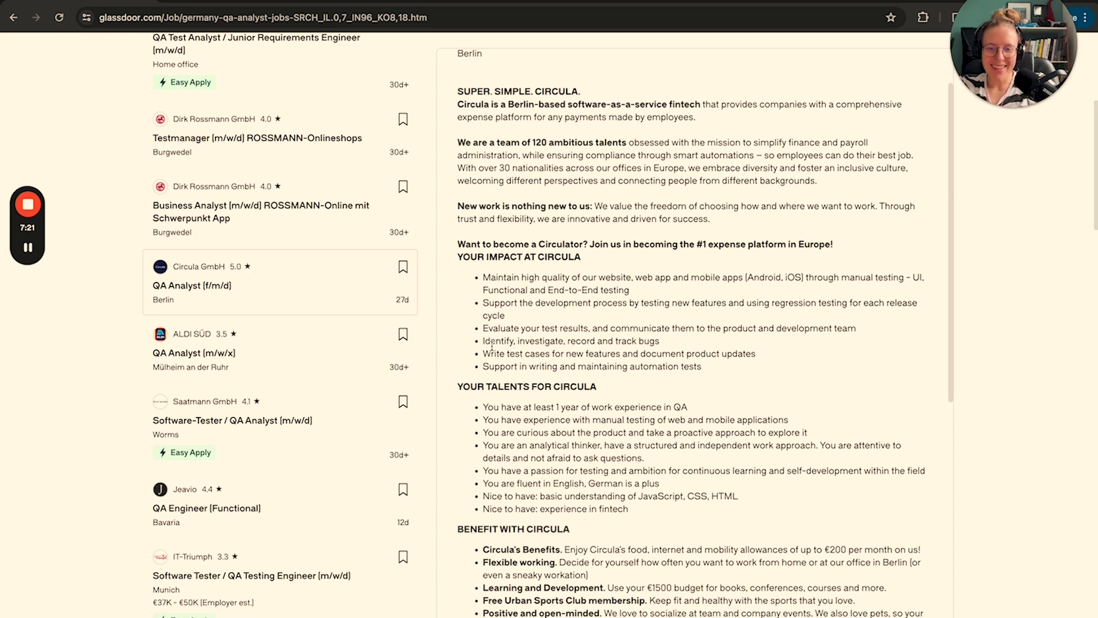
Highlight the bug tracking, test case writing and automation tests duties
left_click_drag(482, 341, 671, 349)
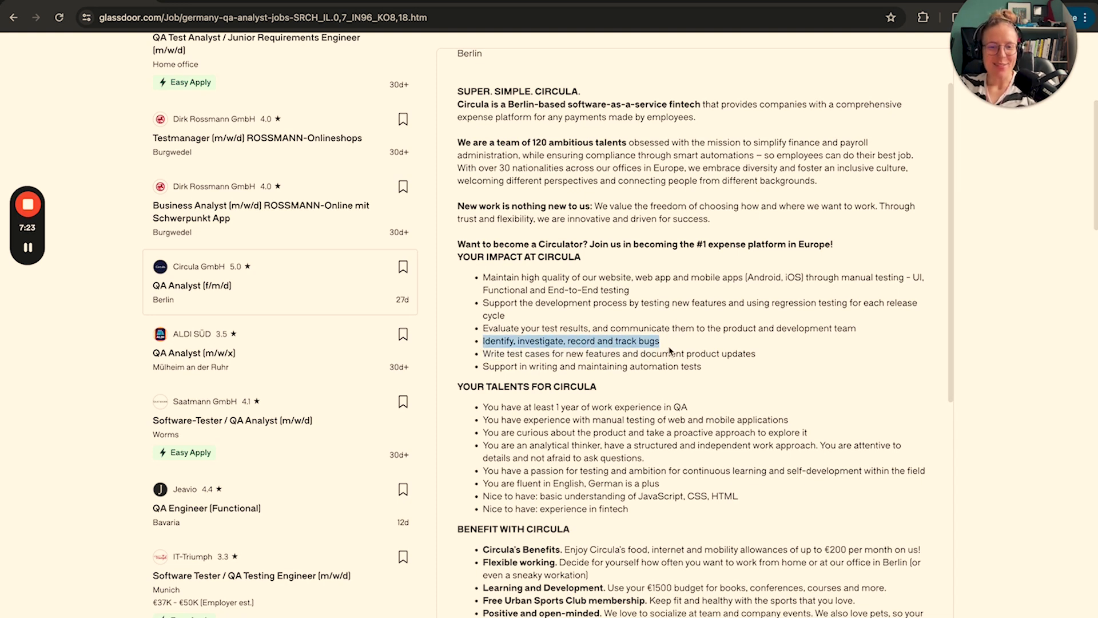
left_click_drag(482, 354, 761, 357)
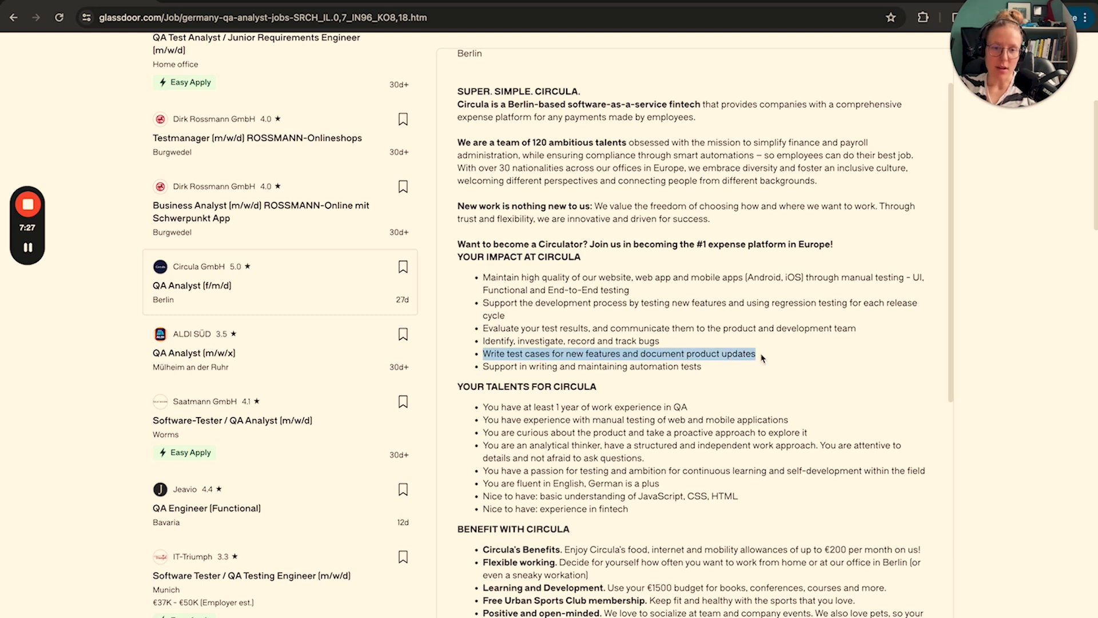
left_click_drag(483, 367, 694, 362)
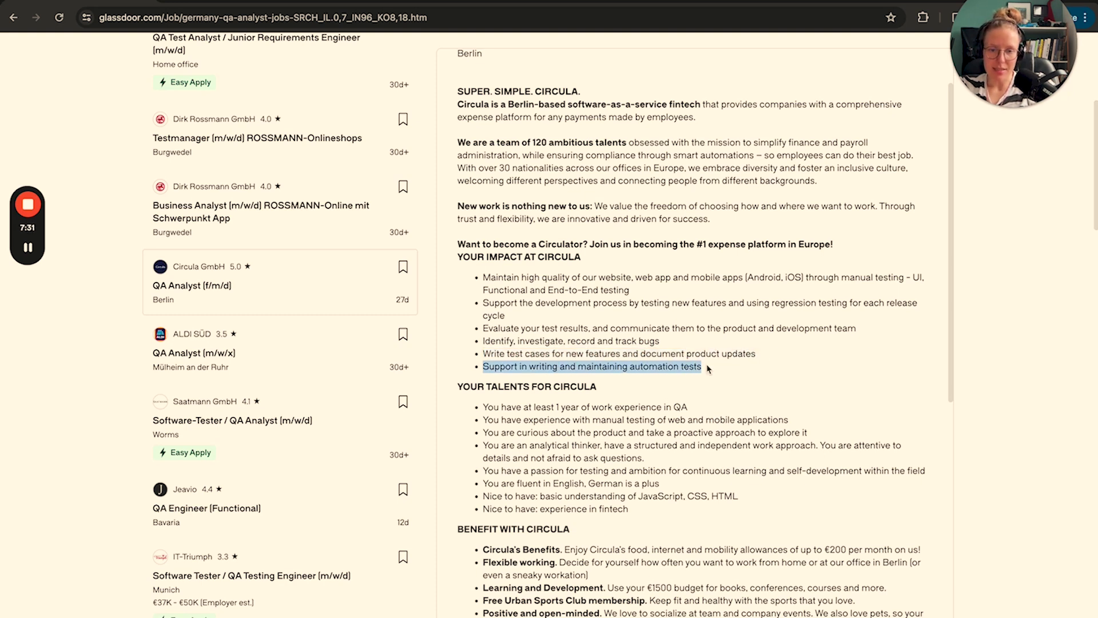
scroll(644, 236, "down", 1)
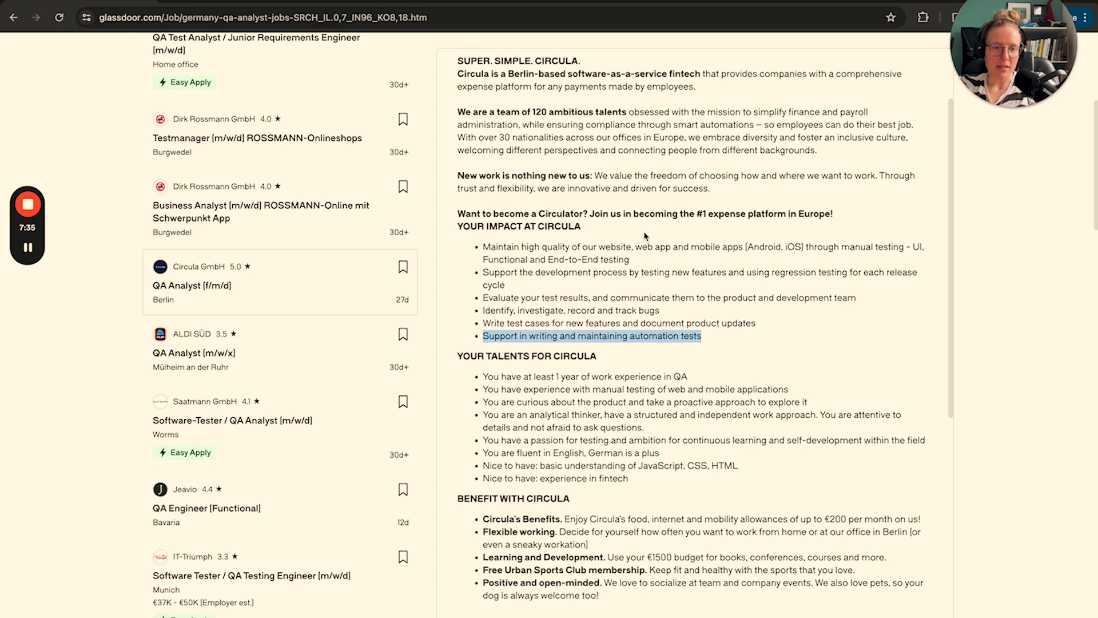
left_click(532, 334)
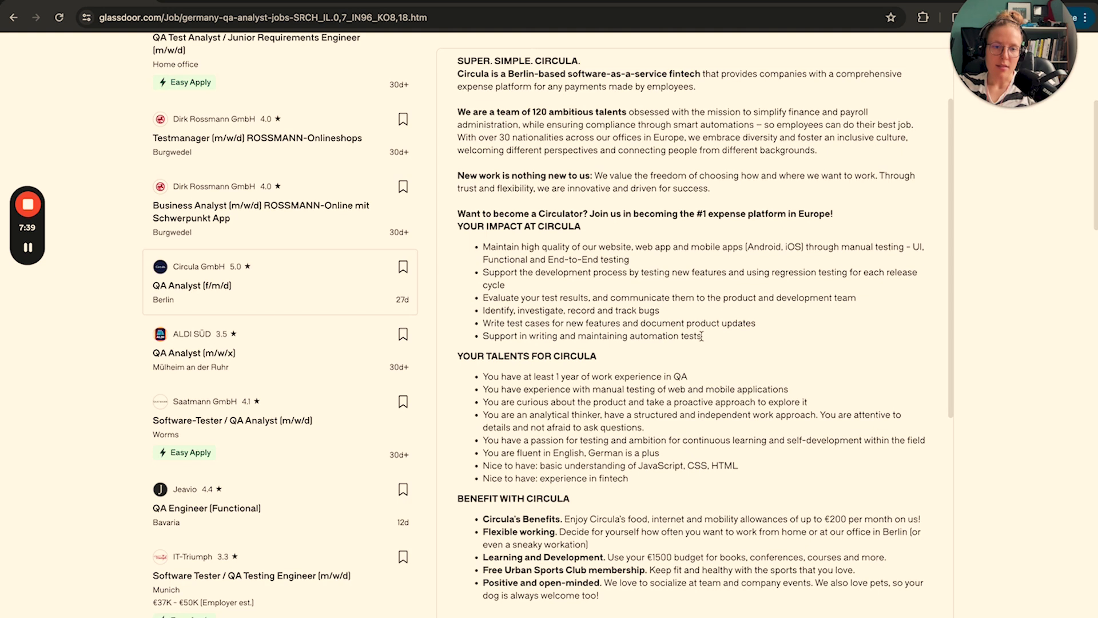
left_click_drag(702, 336, 482, 340)
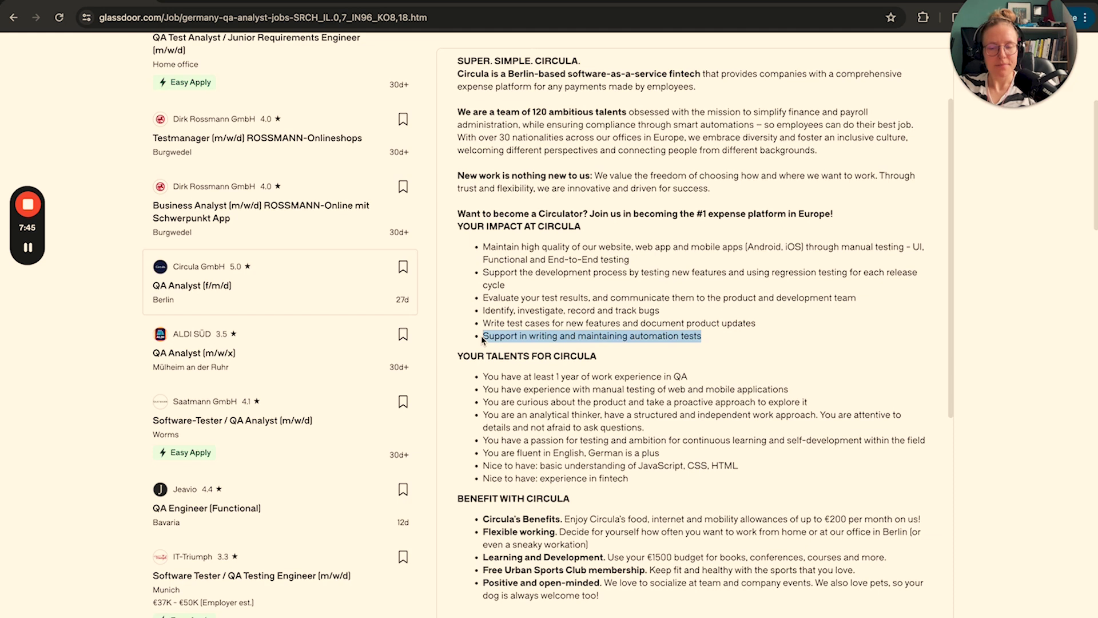
scroll(318, 373, "down", 5)
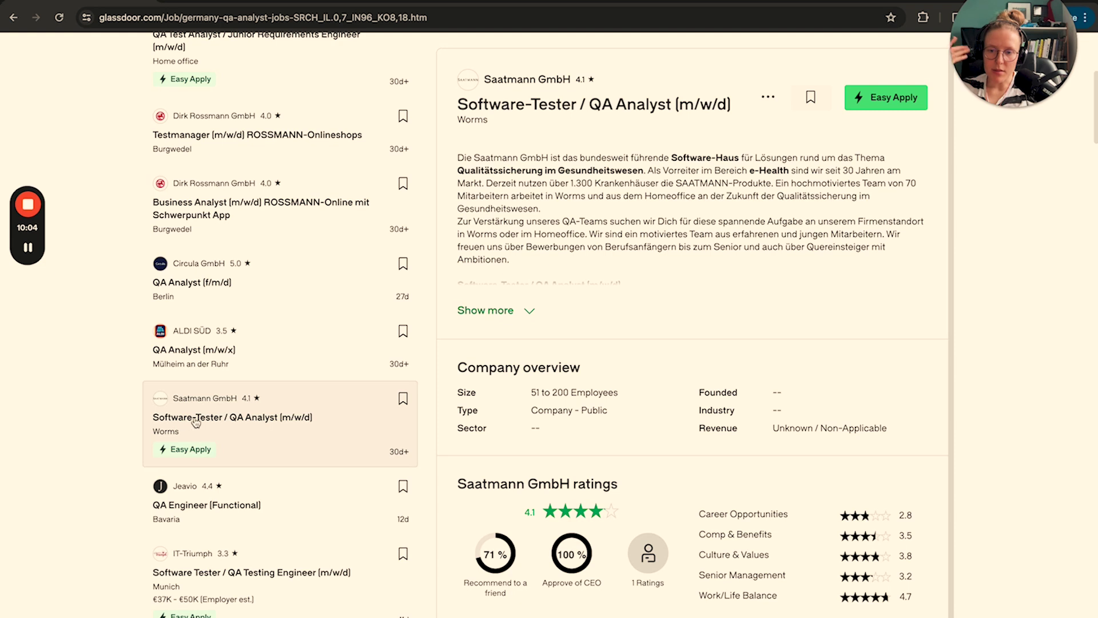
Expand Saatmann's description and translate the Dein Aufgabenbereich task bullets into English
left_click(492, 310)
scroll(658, 443, "down", 2)
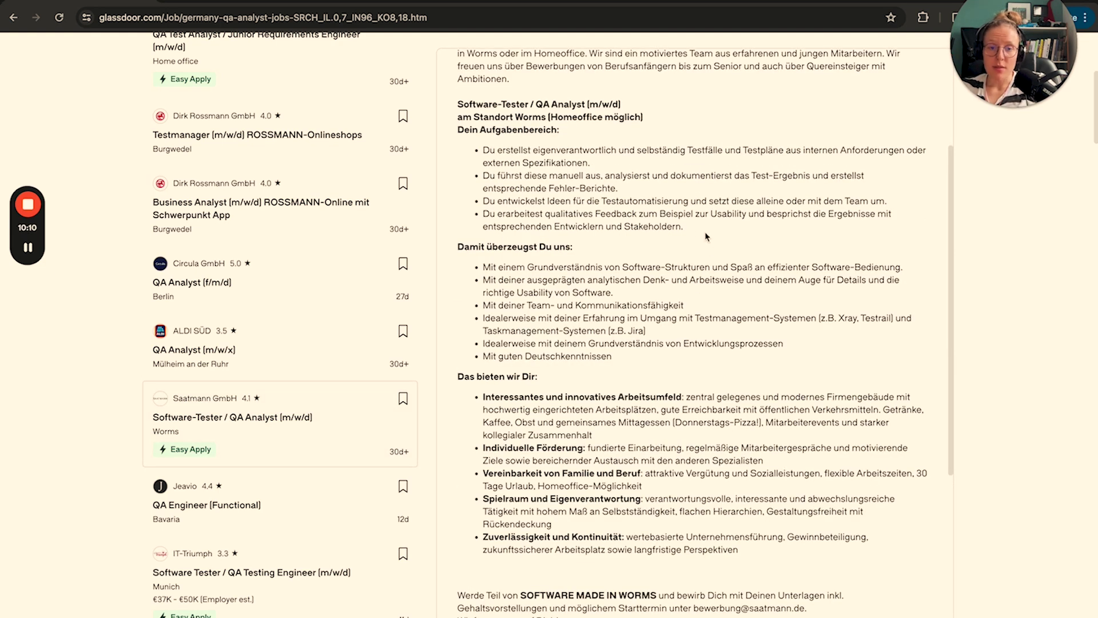
left_click_drag(695, 229, 493, 143)
right_click(499, 169)
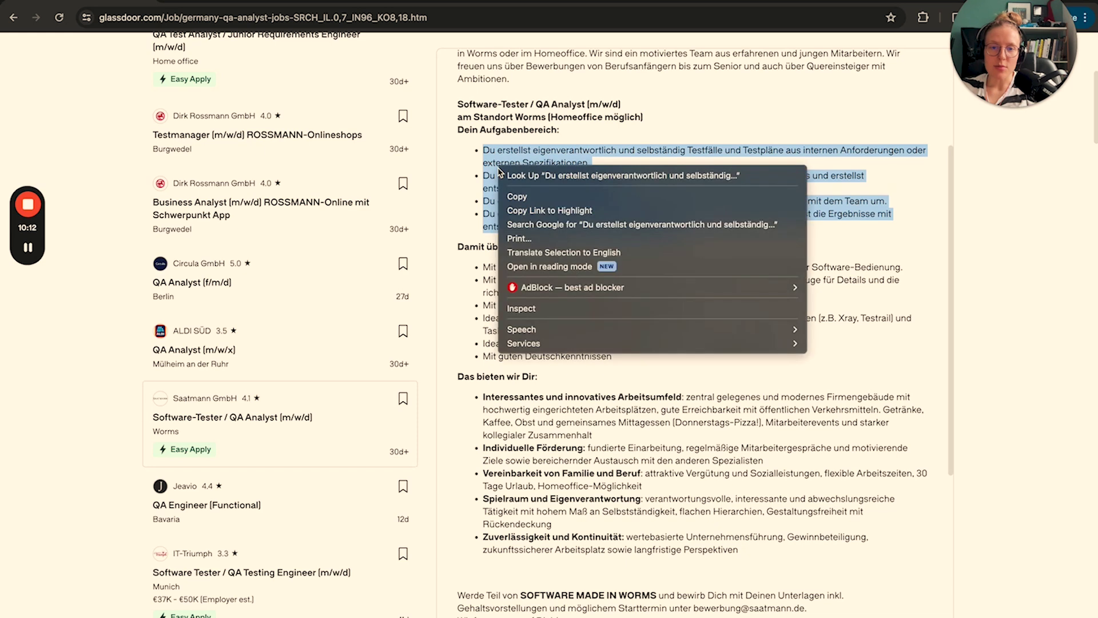
left_click(553, 251)
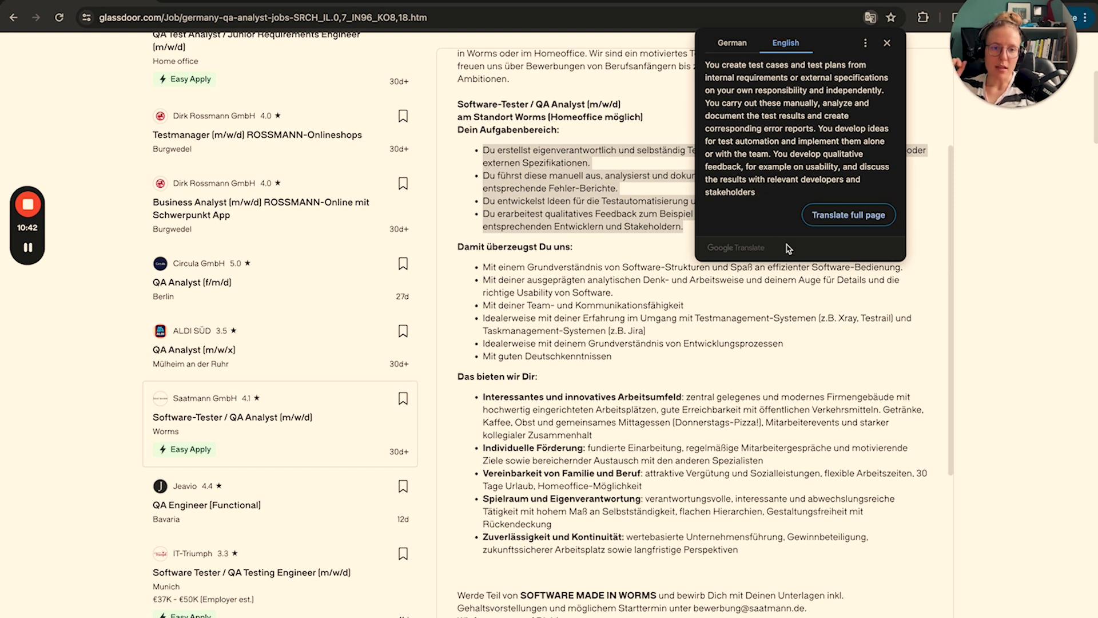
Dismiss the translation and highlight the Xray and Testrail test management requirement
left_click(655, 251)
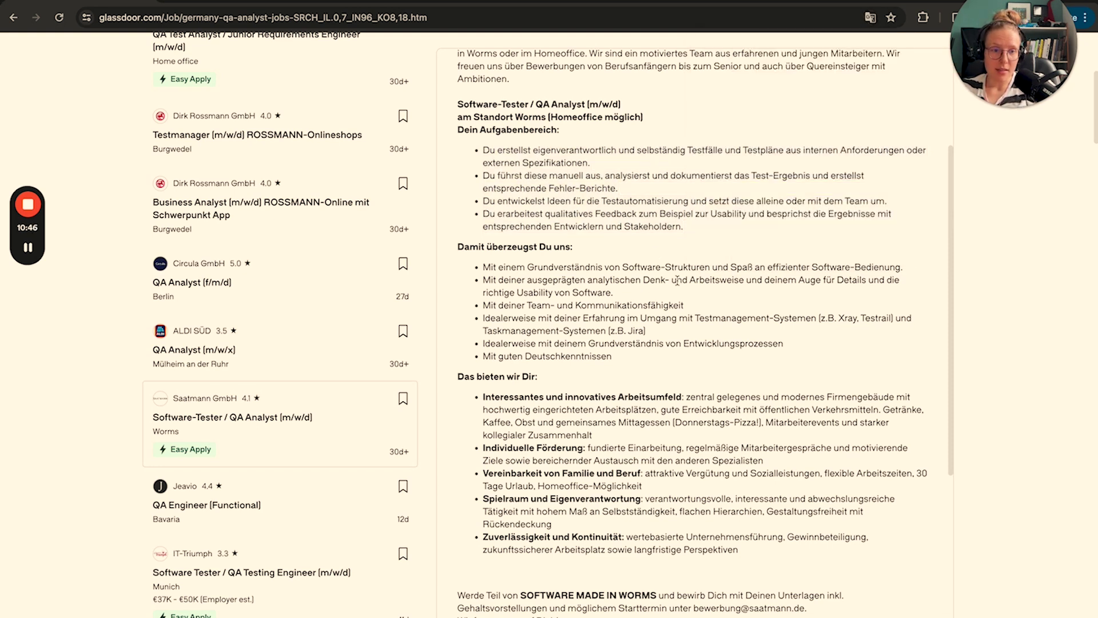
left_click_drag(838, 318, 882, 318)
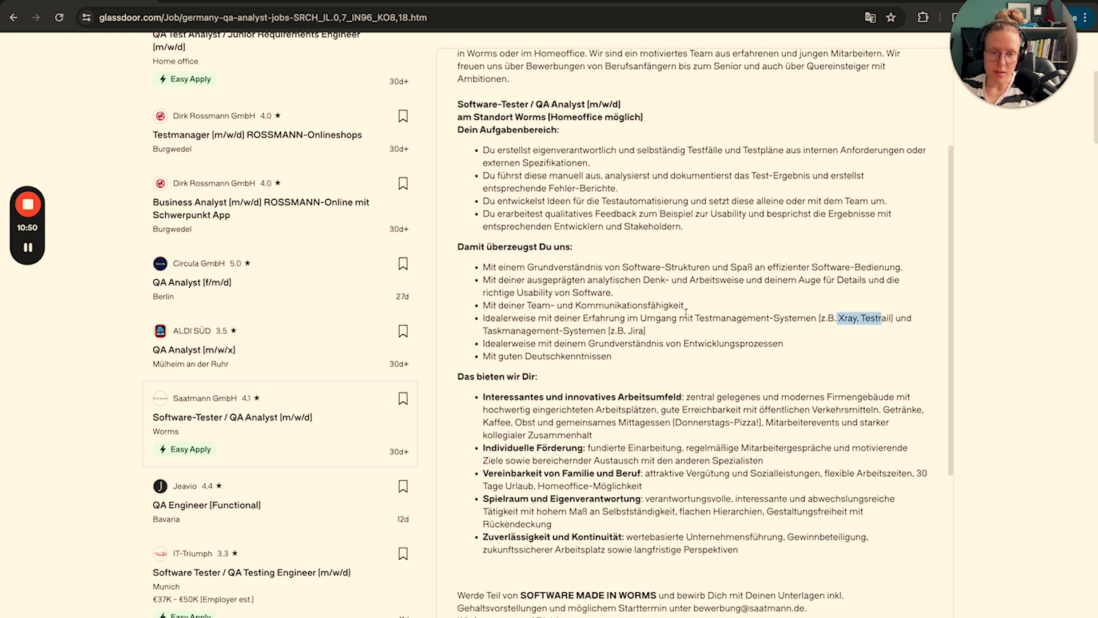
left_click_drag(694, 315, 895, 324)
left_click(859, 330)
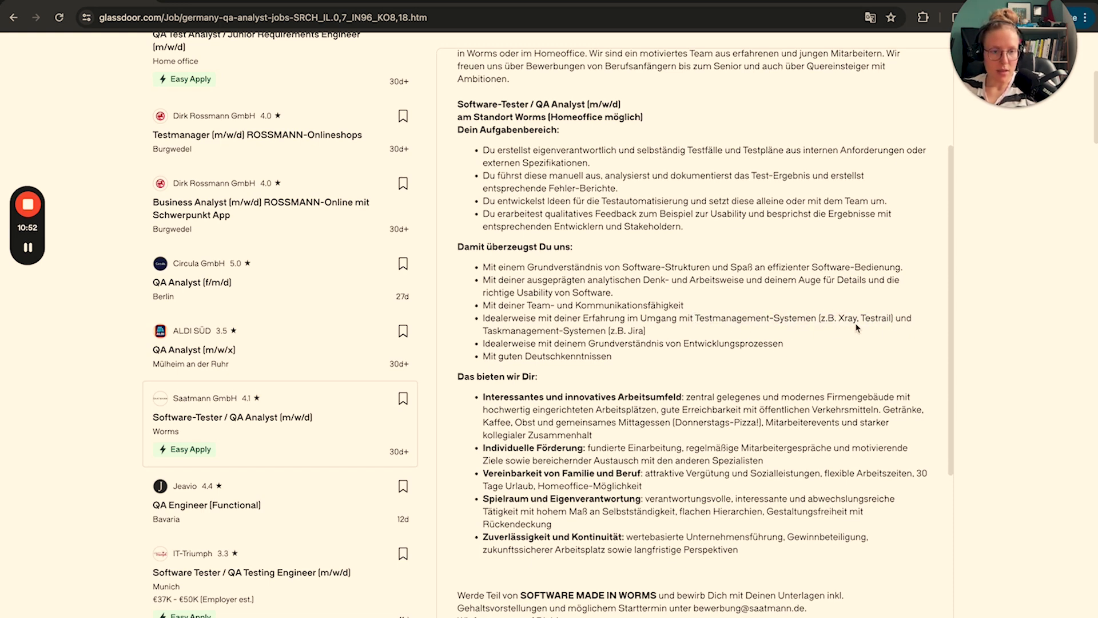